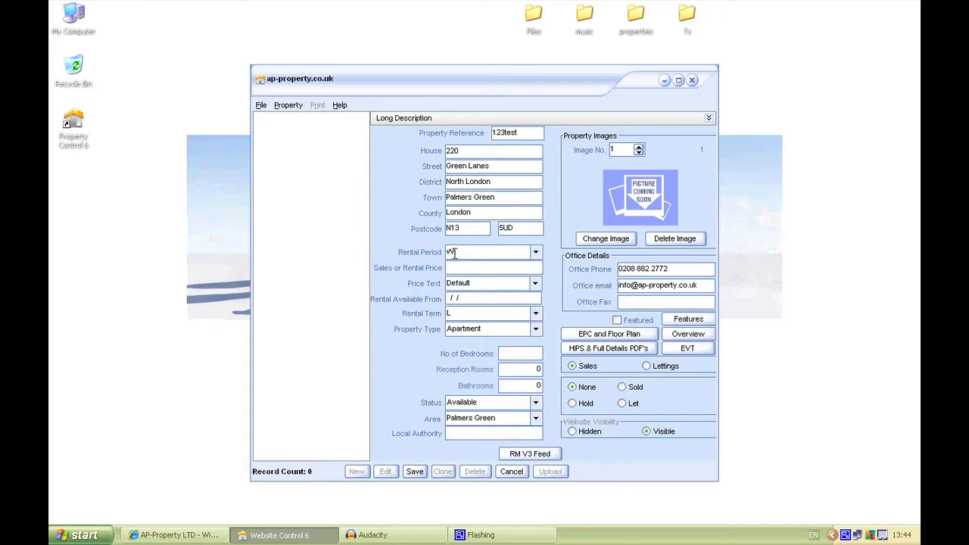
# - Set the rental period to Monthly and enter 1500 as the sales or rental price
pyautogui.click(536, 254)
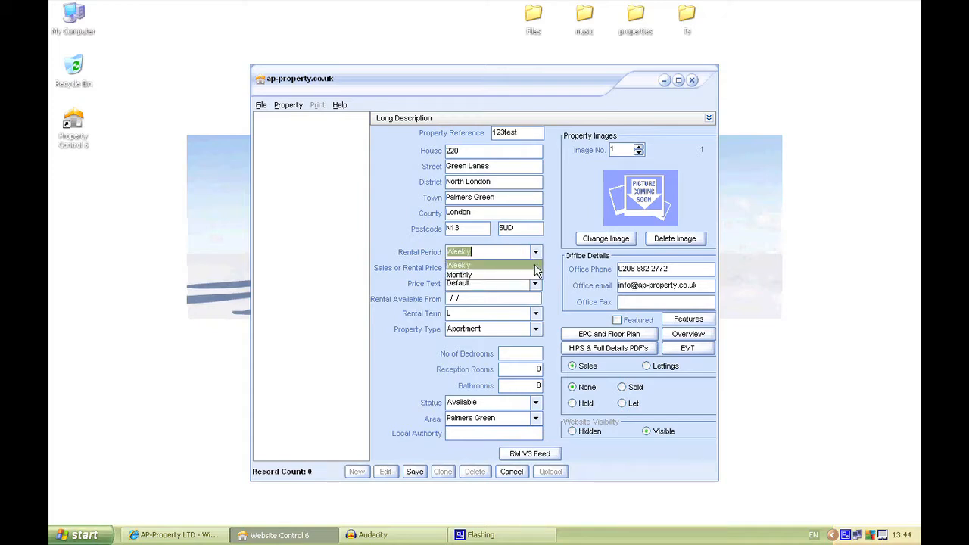
pyautogui.click(532, 276)
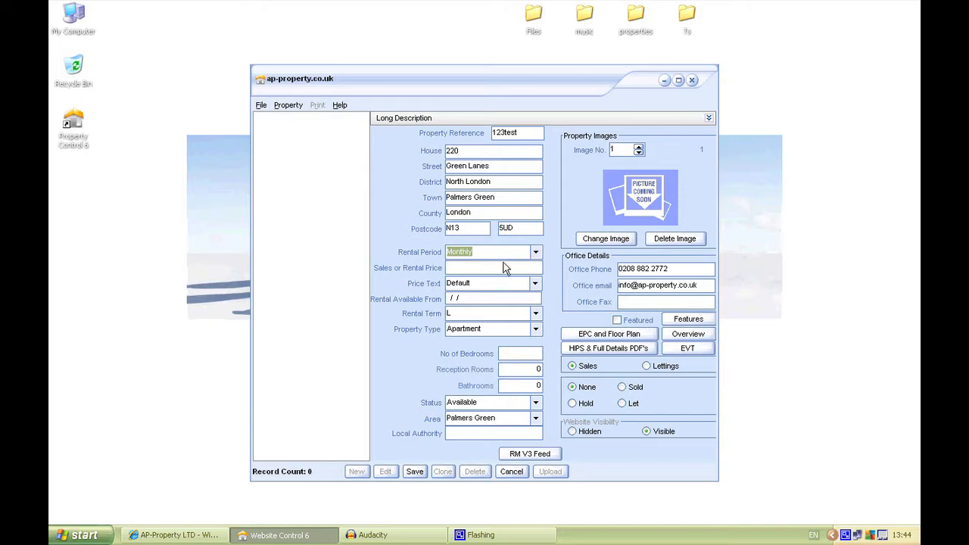
pyautogui.click(535, 257)
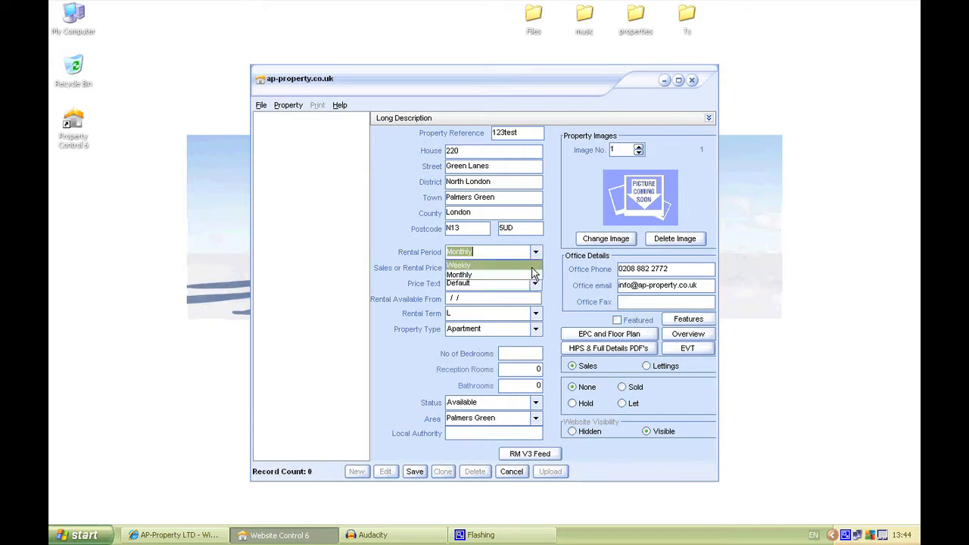
pyautogui.click(531, 276)
pyautogui.click(496, 267)
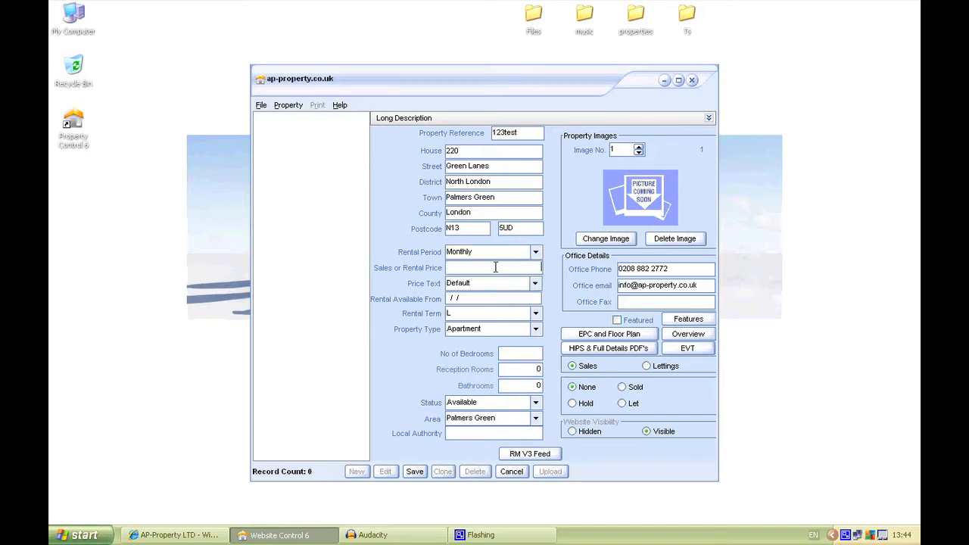
pyautogui.write('1500')
# - Set the price text to Fixed Price and the rental availability date to 01/01/2010
pyautogui.click(534, 287)
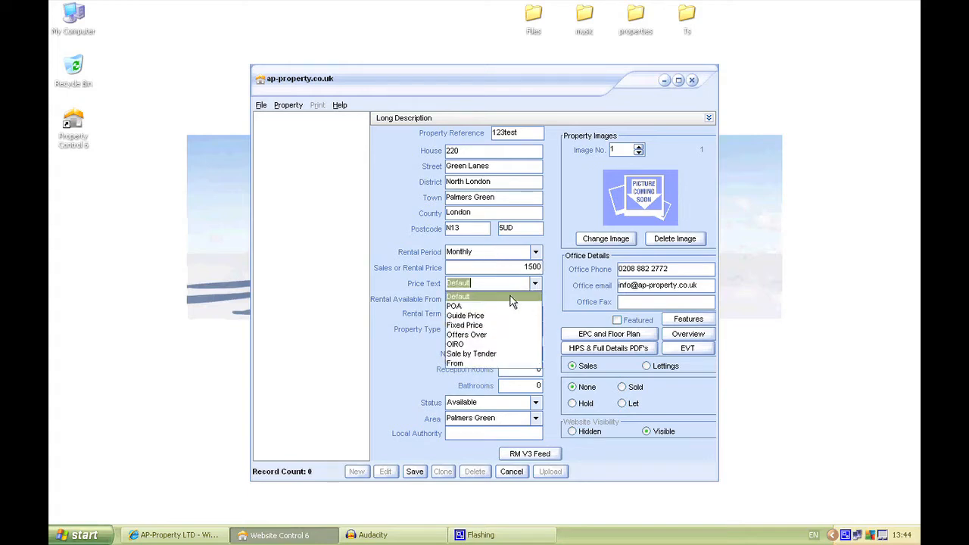
pyautogui.click(487, 326)
pyautogui.click(452, 297)
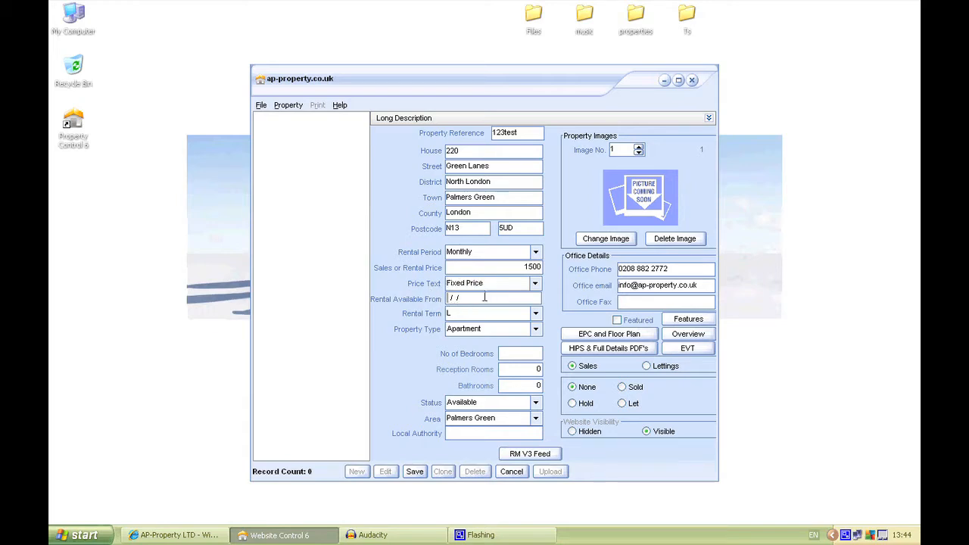
pyautogui.write('01')
# - Set the rental term to Short Term and the property type to Detached
pyautogui.click(535, 314)
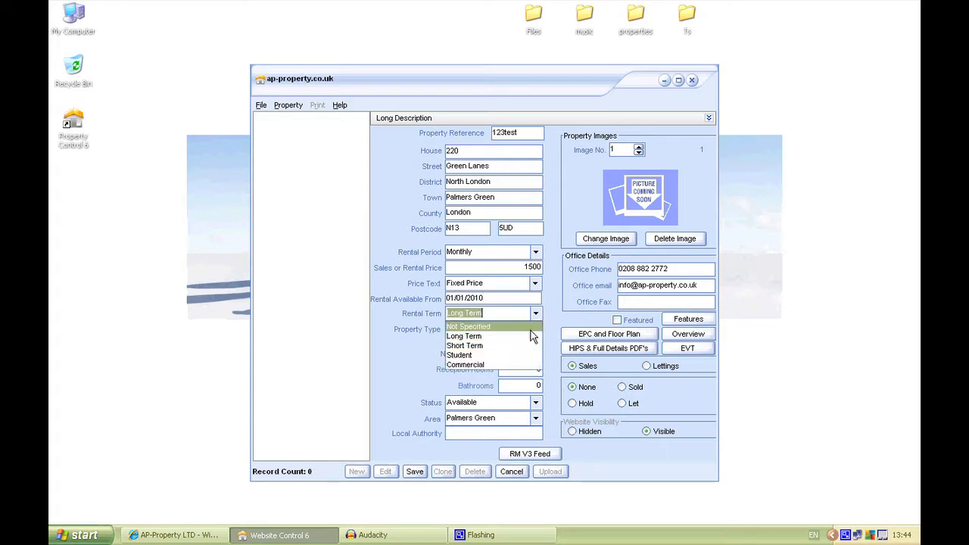
pyautogui.click(532, 346)
pyautogui.click(535, 331)
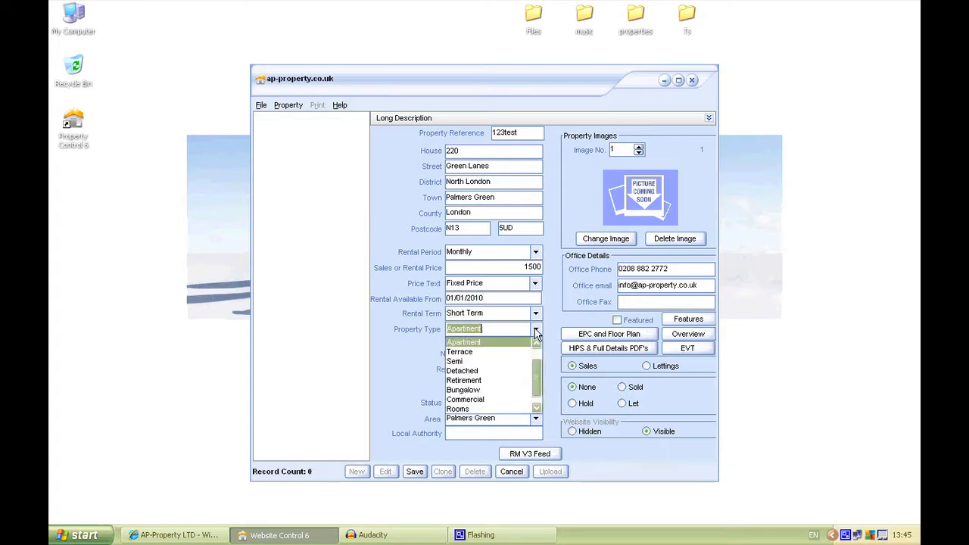
pyautogui.click(516, 370)
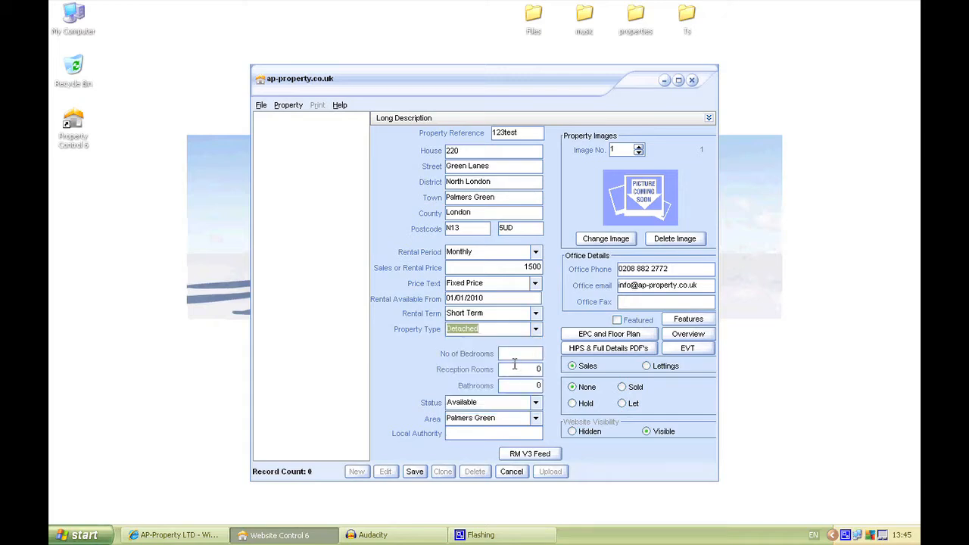
# - Enter 2 bedrooms, 1 reception room and 1 bathroom for the property
pyautogui.click(514, 354)
pyautogui.write('2')
pyautogui.click(542, 371)
pyautogui.press('BackSpace')
pyautogui.write('1')
pyautogui.click(536, 388)
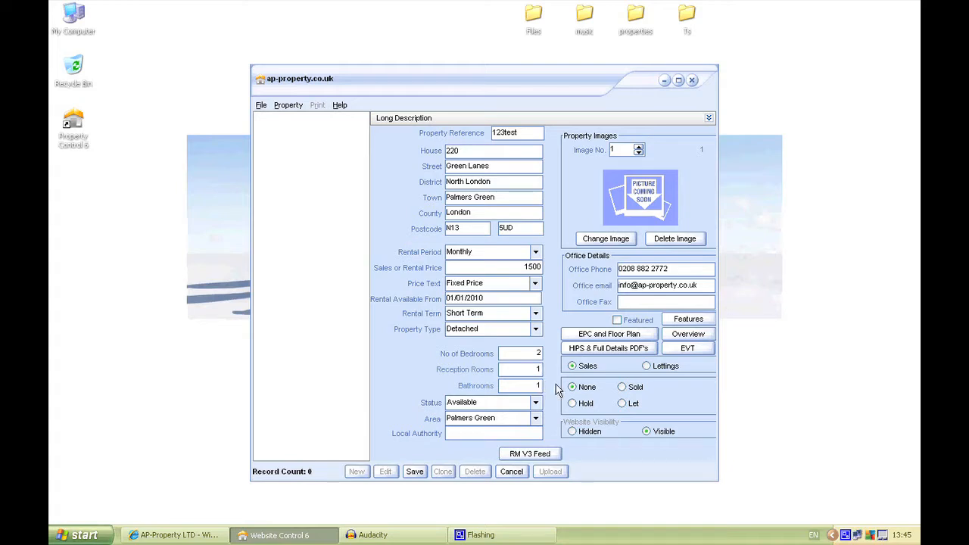
pyautogui.doubleClick(450, 298)
pyautogui.click(459, 297)
pyautogui.click(529, 354)
pyautogui.click(529, 374)
pyautogui.click(529, 385)
# - Set the property's status to Available, its area to North London and its local authority to Enfield CC
pyautogui.click(535, 404)
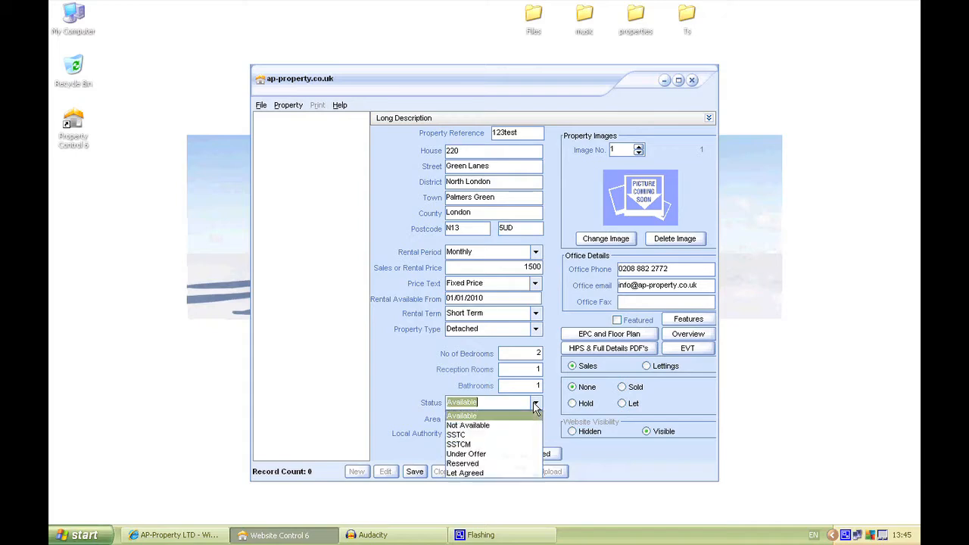
pyautogui.click(514, 416)
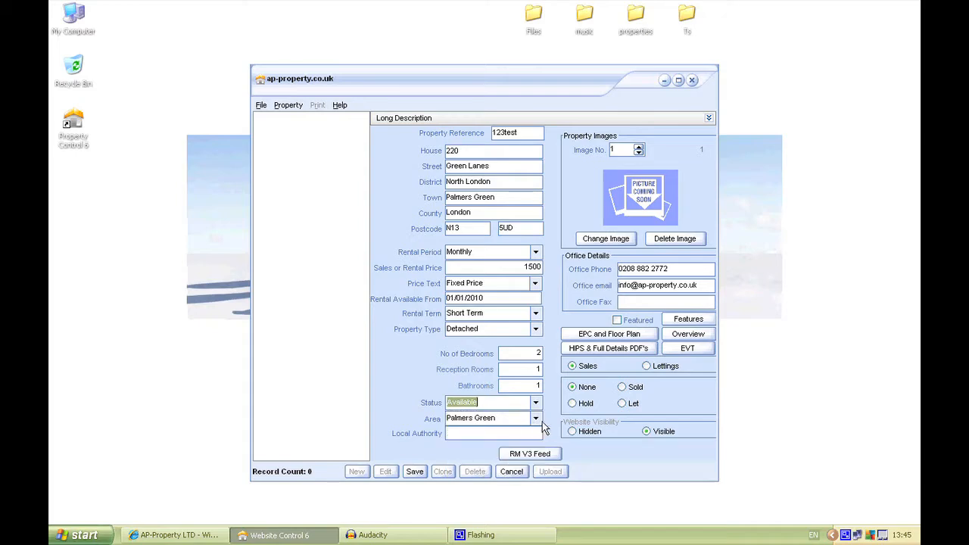
pyautogui.click(537, 419)
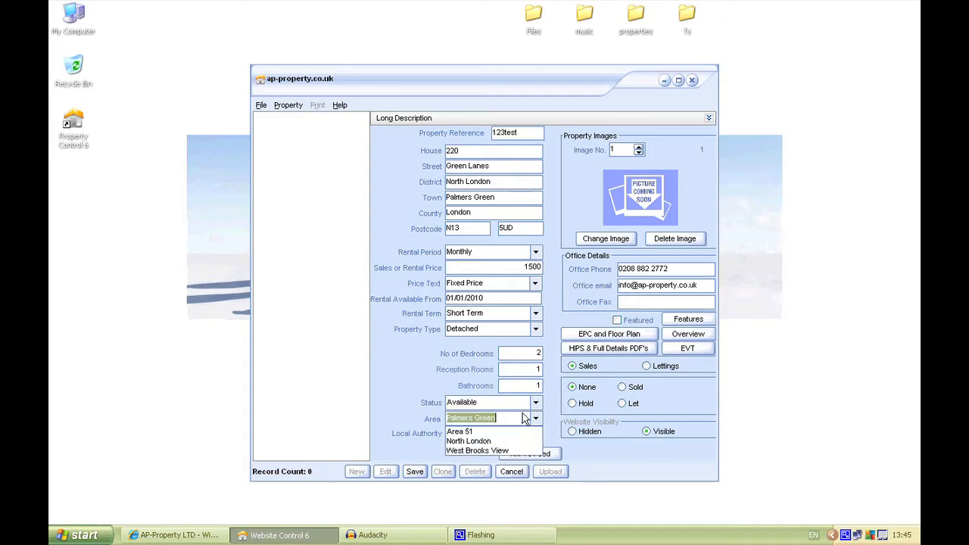
pyautogui.click(484, 441)
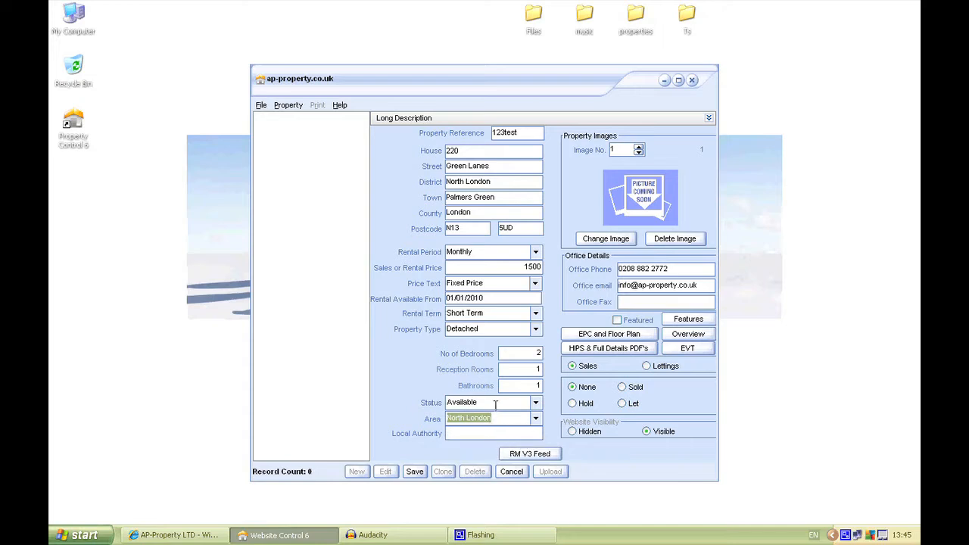
pyautogui.click(476, 432)
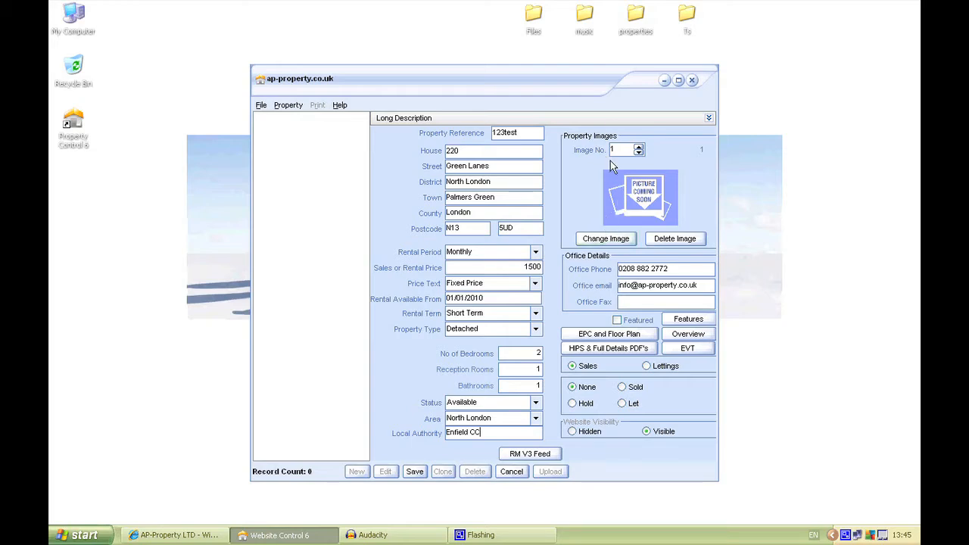
# - Start changing property image 1 and browse to the second property's picture folder inside the desktop's properties folder
pyautogui.click(607, 241)
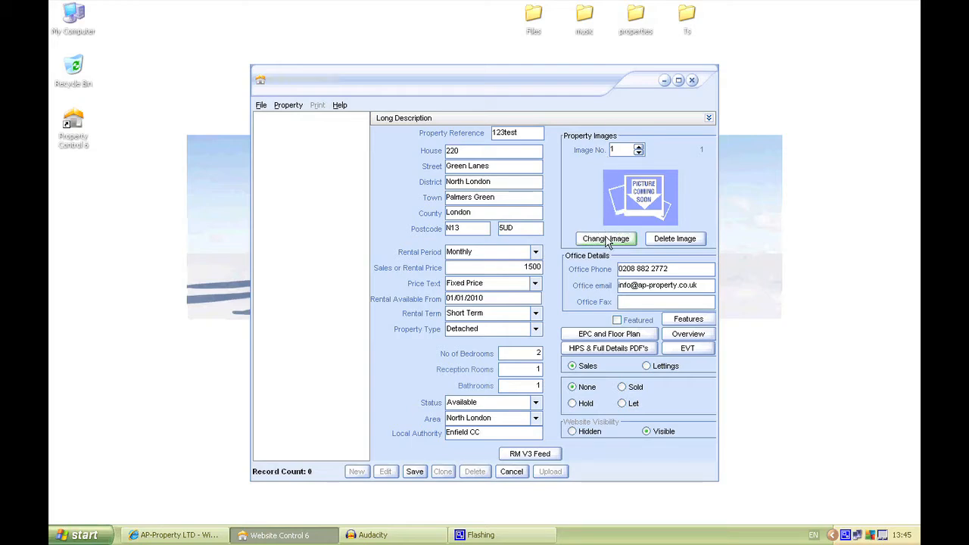
pyautogui.click(476, 121)
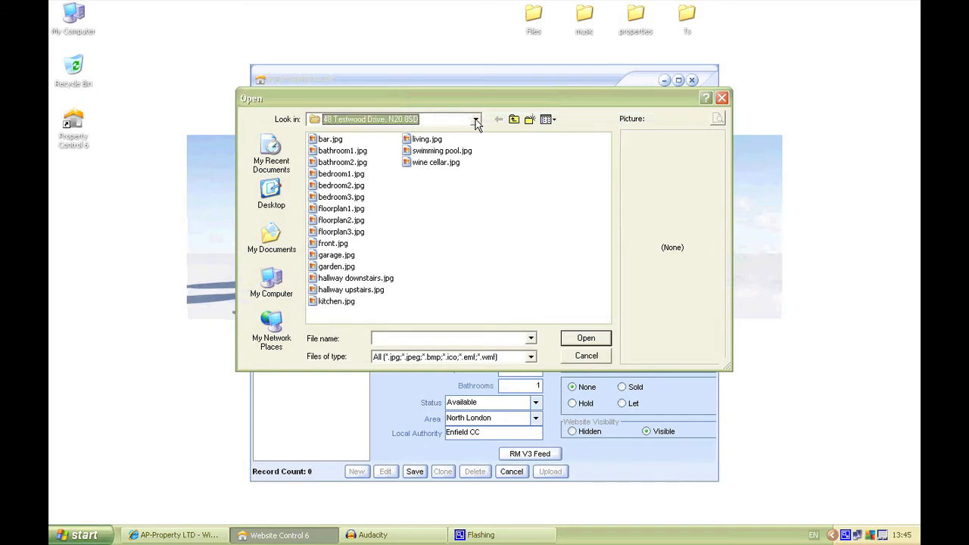
pyautogui.click(475, 121)
pyautogui.click(345, 143)
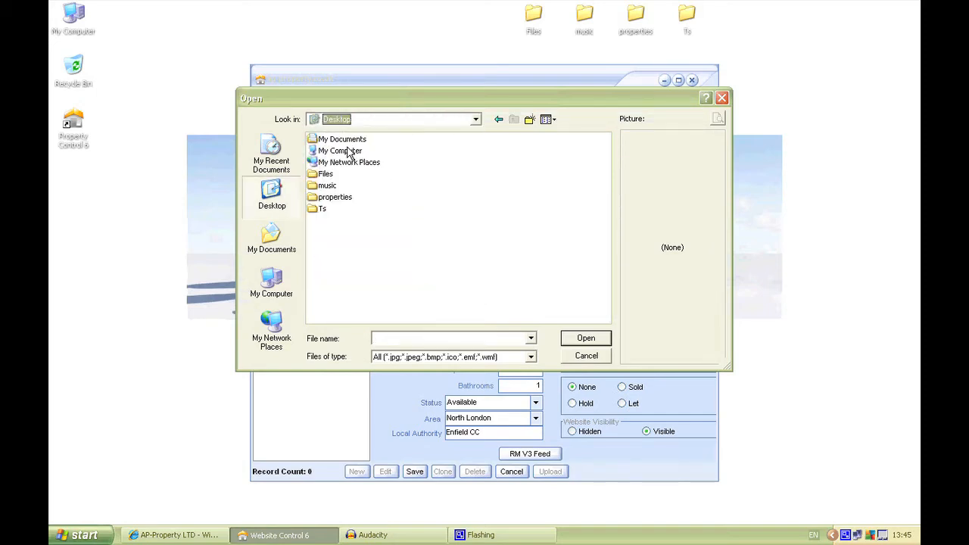
pyautogui.doubleClick(330, 198)
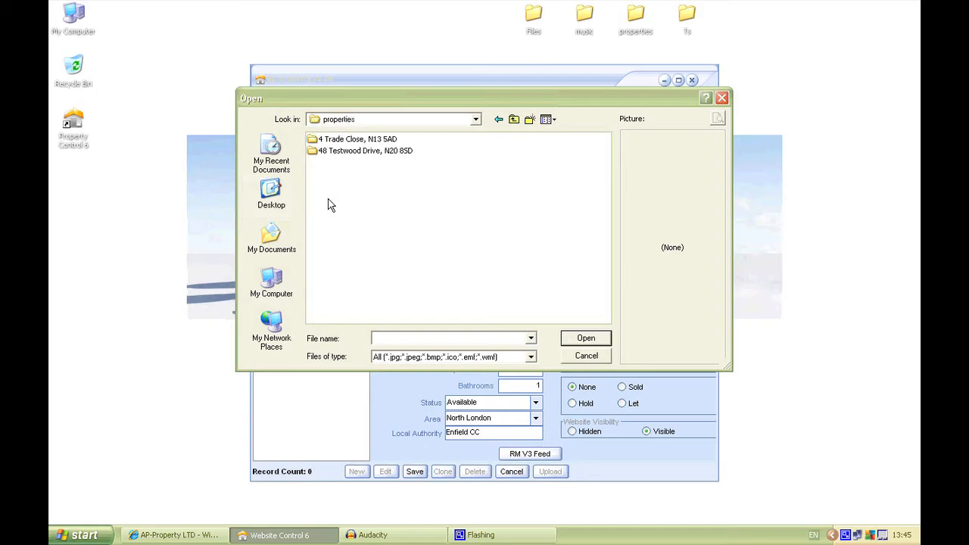
pyautogui.doubleClick(319, 142)
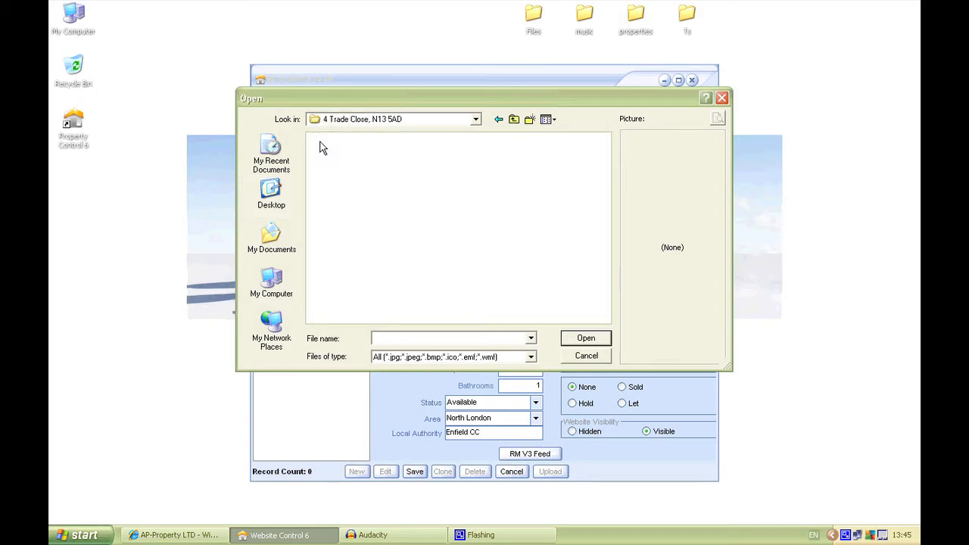
pyautogui.click(500, 120)
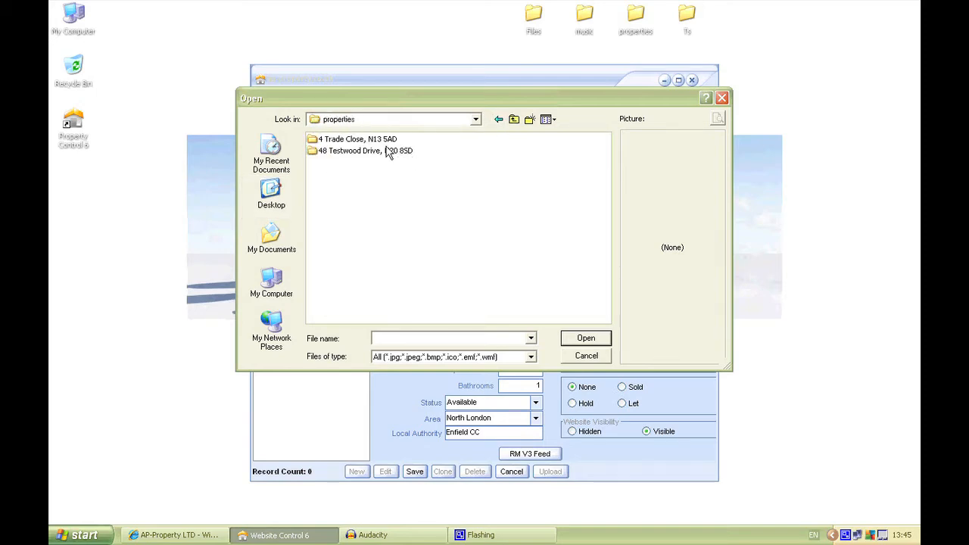
pyautogui.doubleClick(388, 152)
# - Display the folder's pictures as thumbnails and load front.jpg as image 1
pyautogui.click(546, 120)
pyautogui.click(573, 131)
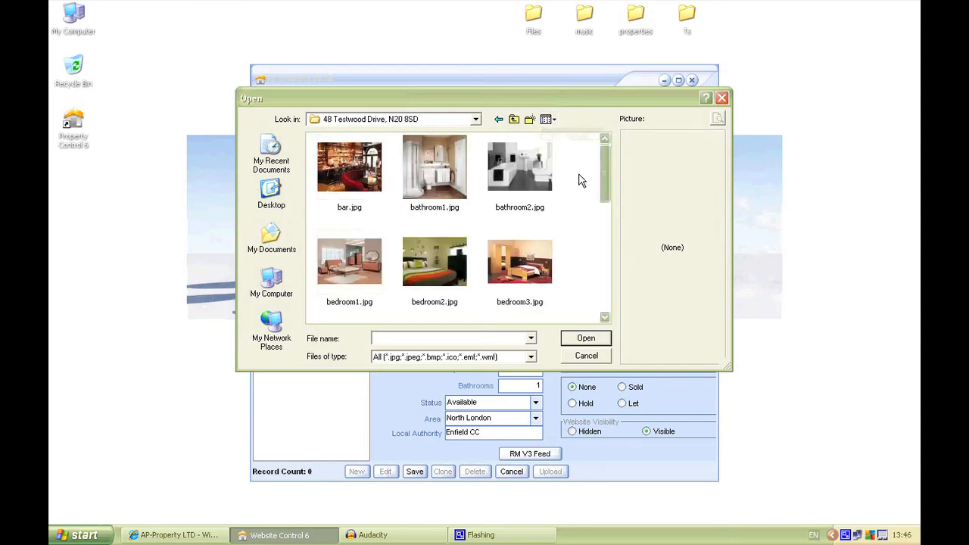
pyautogui.moveTo(611, 162); pyautogui.dragTo(609, 232)
pyautogui.click(356, 246)
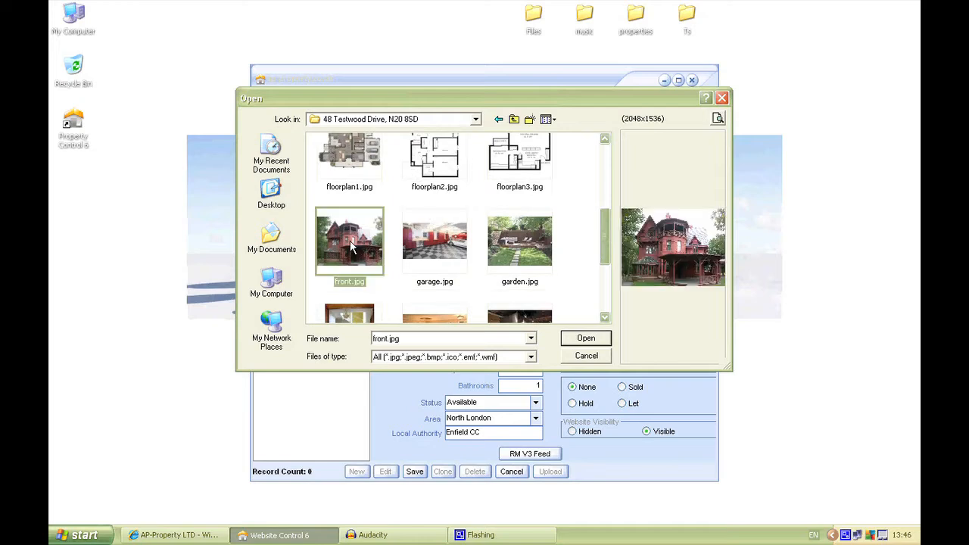
pyautogui.click(597, 341)
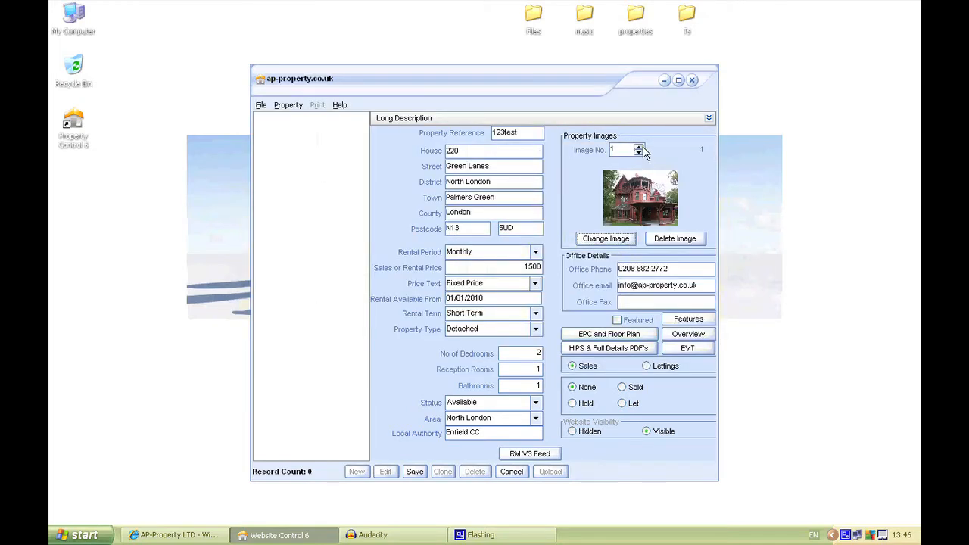
# - Load bedroom1.jpg as property image 2
pyautogui.click(639, 148)
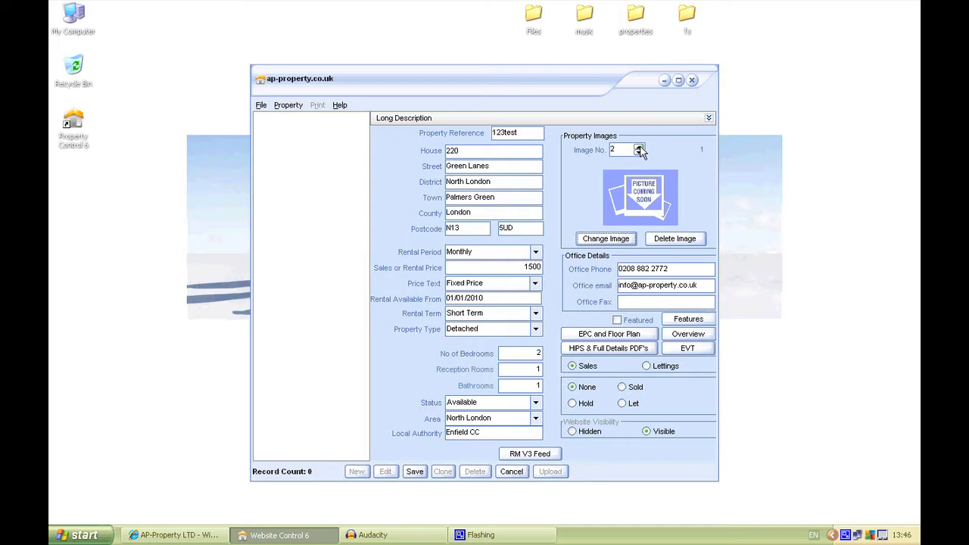
pyautogui.click(622, 240)
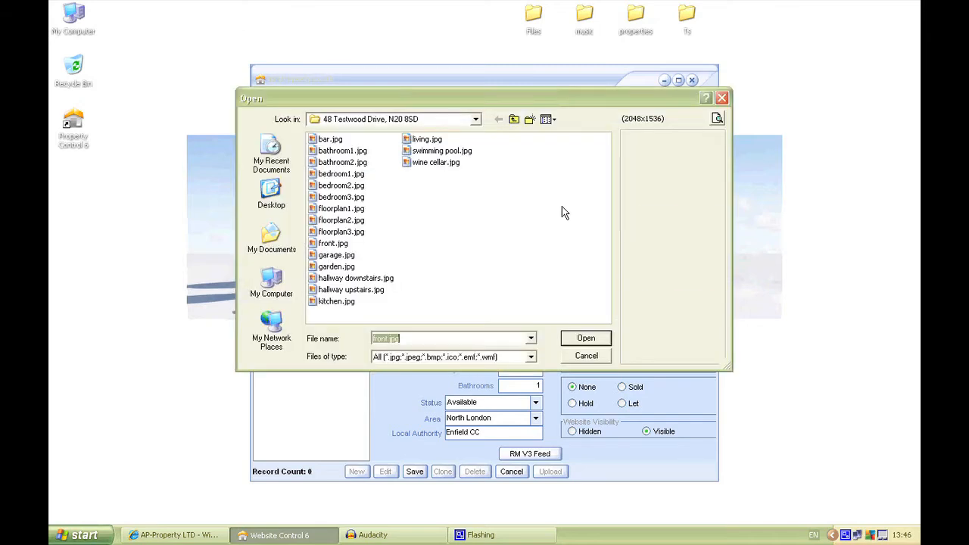
pyautogui.click(353, 174)
pyautogui.click(588, 341)
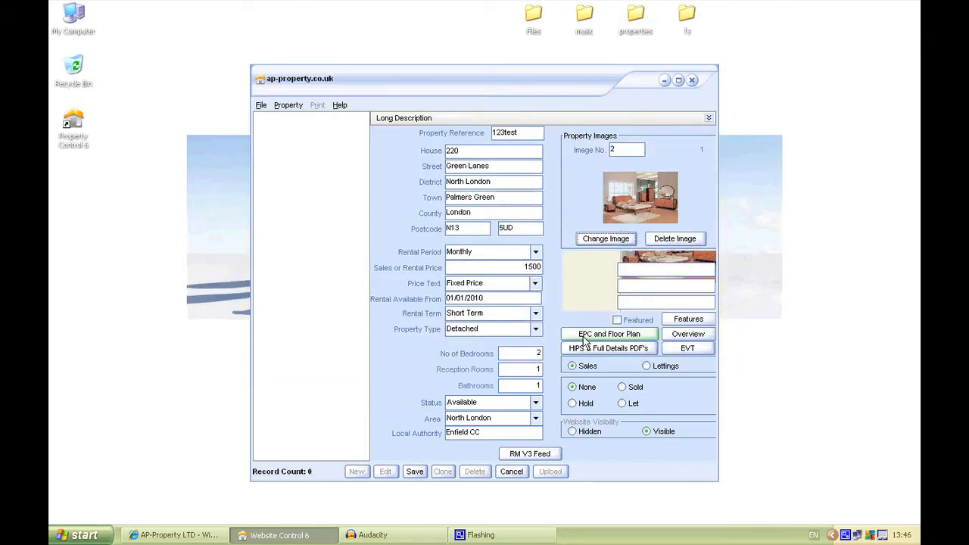
# - Load garage.jpg as property image 3
pyautogui.click(639, 151)
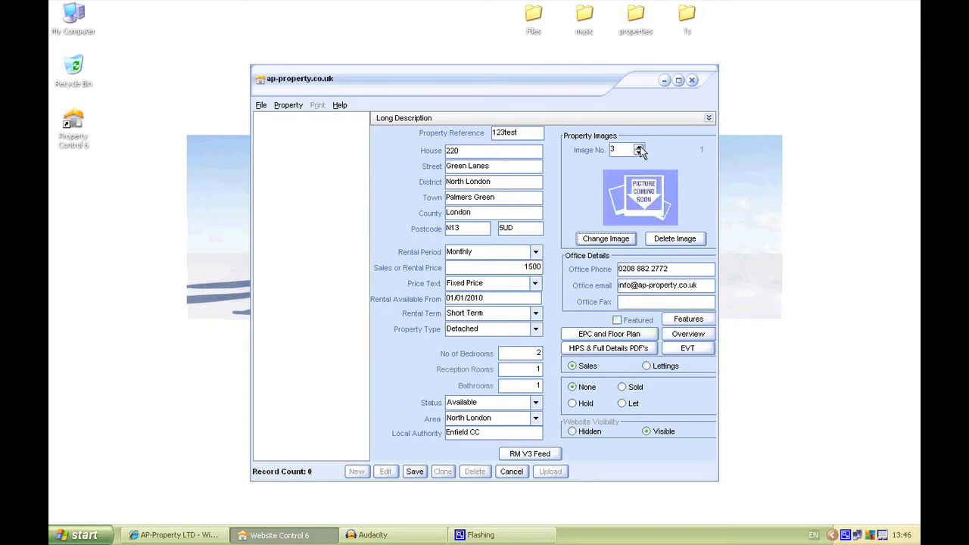
pyautogui.click(617, 238)
pyautogui.click(357, 257)
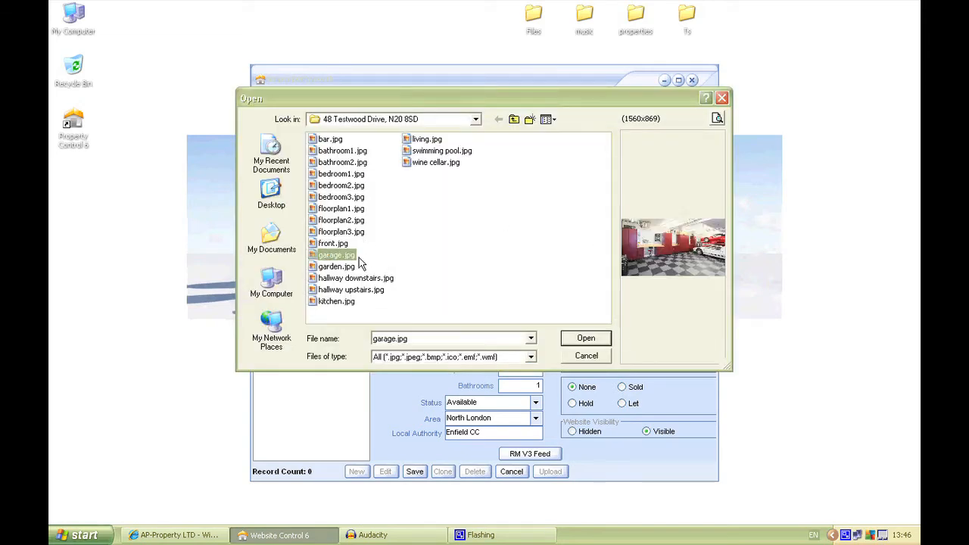
pyautogui.click(588, 340)
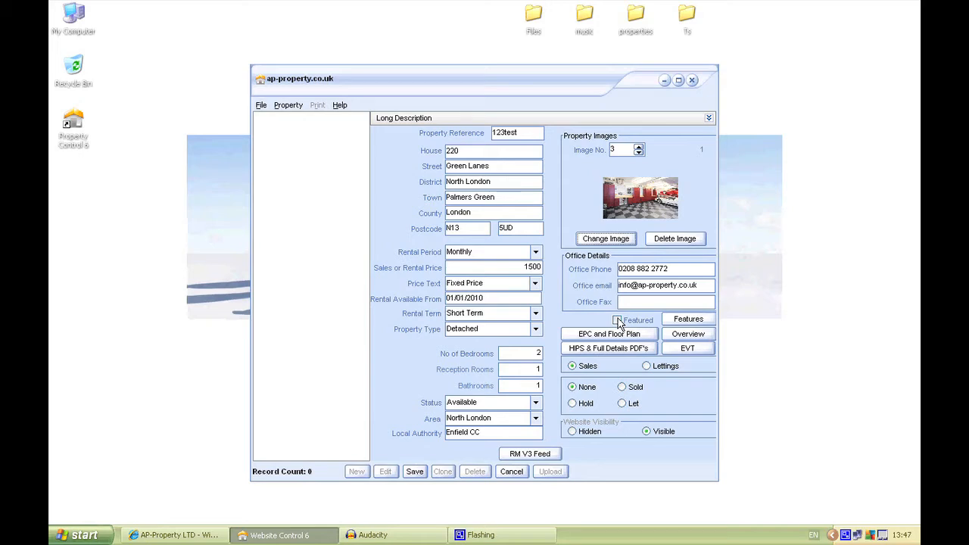
# - Add Swimming Pool and Bar to the property's features list
pyautogui.click(681, 320)
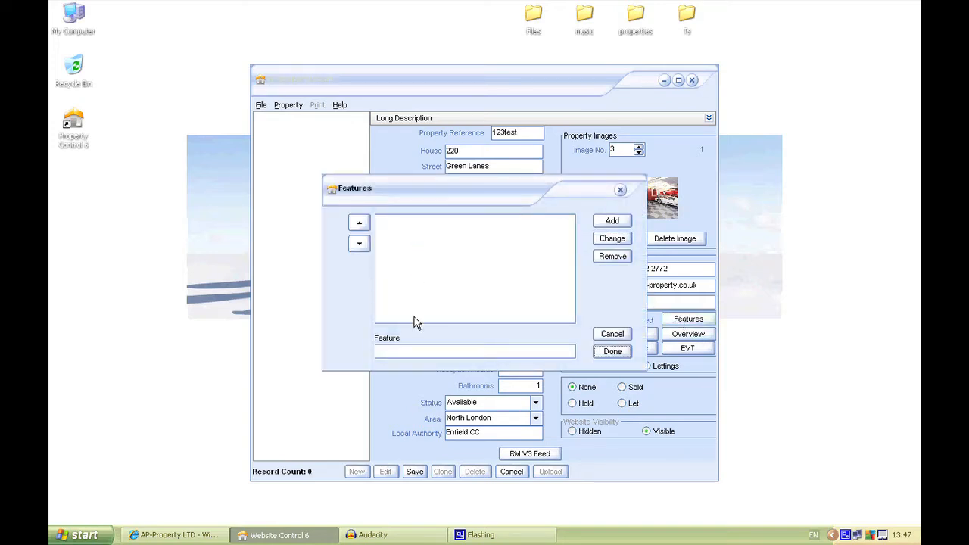
pyautogui.click(414, 350)
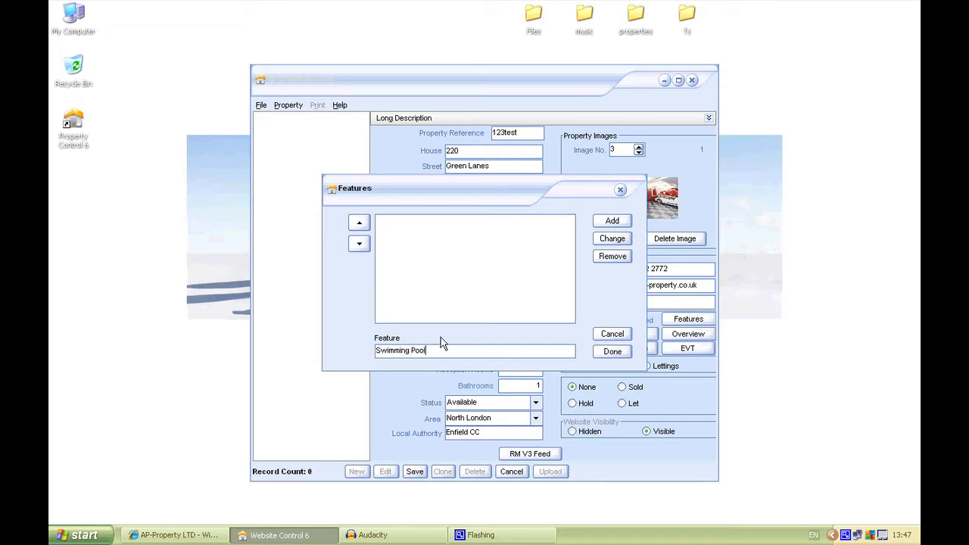
pyautogui.click(611, 222)
pyautogui.moveTo(444, 348); pyautogui.dragTo(371, 349)
pyautogui.write('Bar')
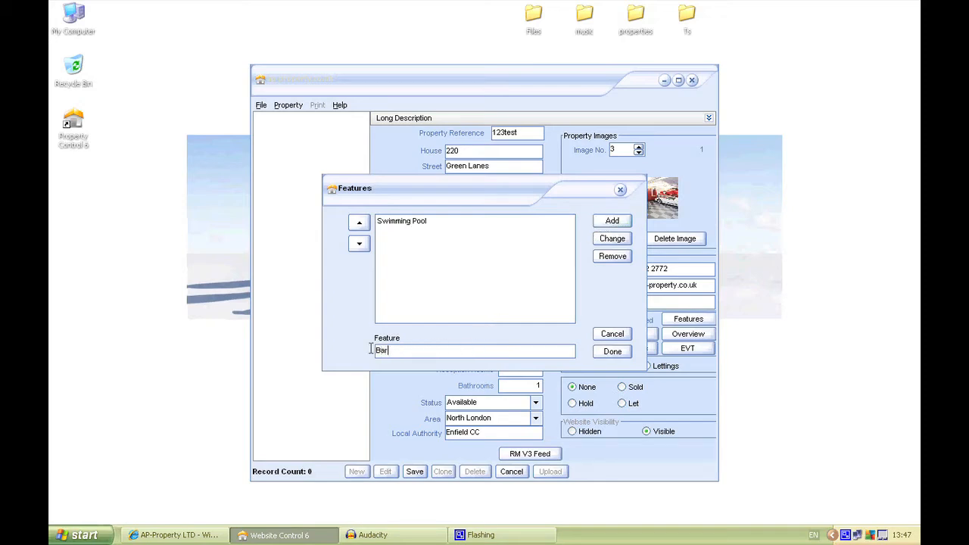
pyautogui.click(613, 221)
# - Add a third feature with the text "Largers Garden" to the property's features list
pyautogui.moveTo(407, 349); pyautogui.dragTo(359, 344)
pyautogui.write('Largers Garden')
pyautogui.click(613, 220)
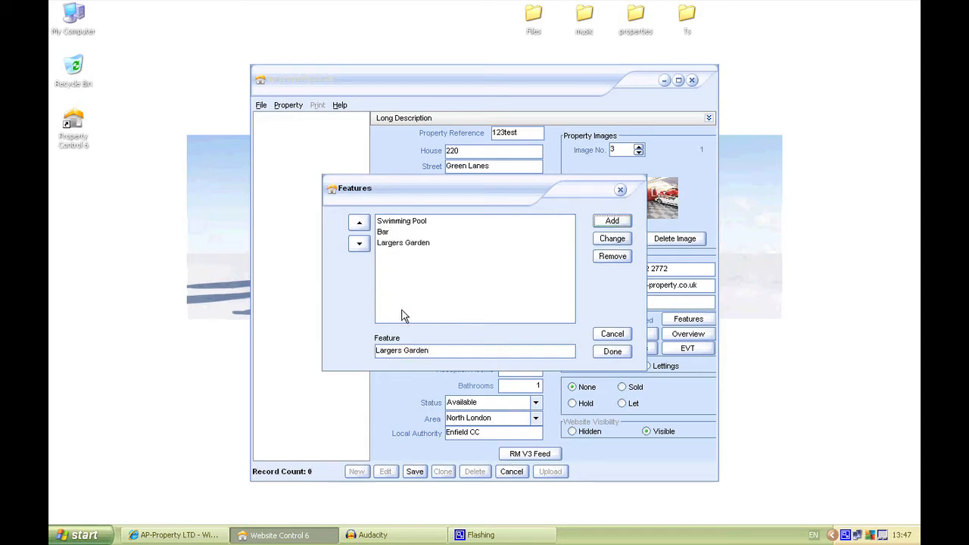
# - Correct the third feature's text to "Large Garden" in the property's features list
pyautogui.click(398, 244)
pyautogui.click(401, 350)
pyautogui.press('BackSpace')
pyautogui.press('BackSpace')
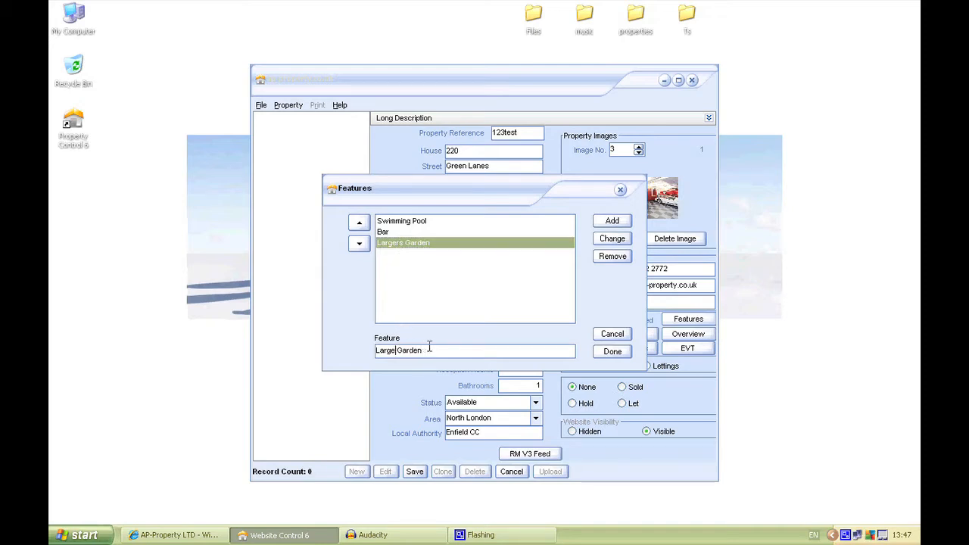
pyautogui.click(606, 240)
# - Reorder the features list to Bar, Swimming Pool, Large Garden and confirm it
pyautogui.click(385, 238)
pyautogui.click(385, 232)
pyautogui.click(359, 222)
pyautogui.click(380, 242)
pyautogui.click(359, 223)
pyautogui.click(388, 244)
pyautogui.click(360, 223)
pyautogui.click(432, 243)
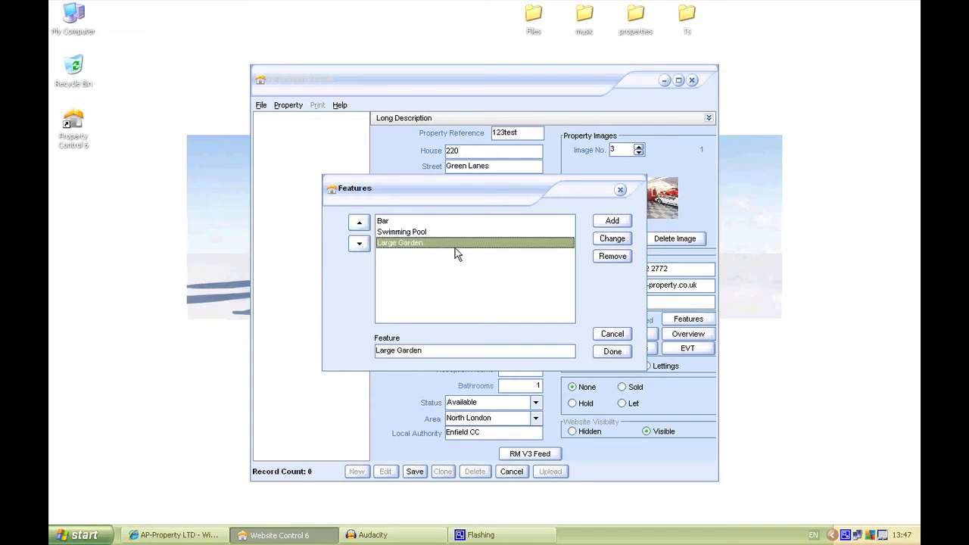
pyautogui.click(615, 353)
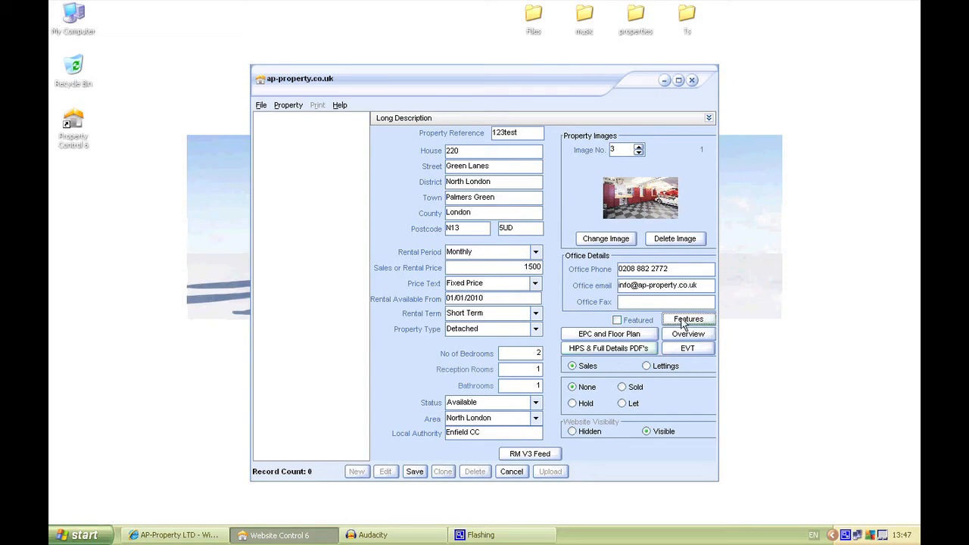
# - Set the Energy Efficiency Rating to 68 current and 77 potential in the EPC and floor plan details
pyautogui.click(609, 337)
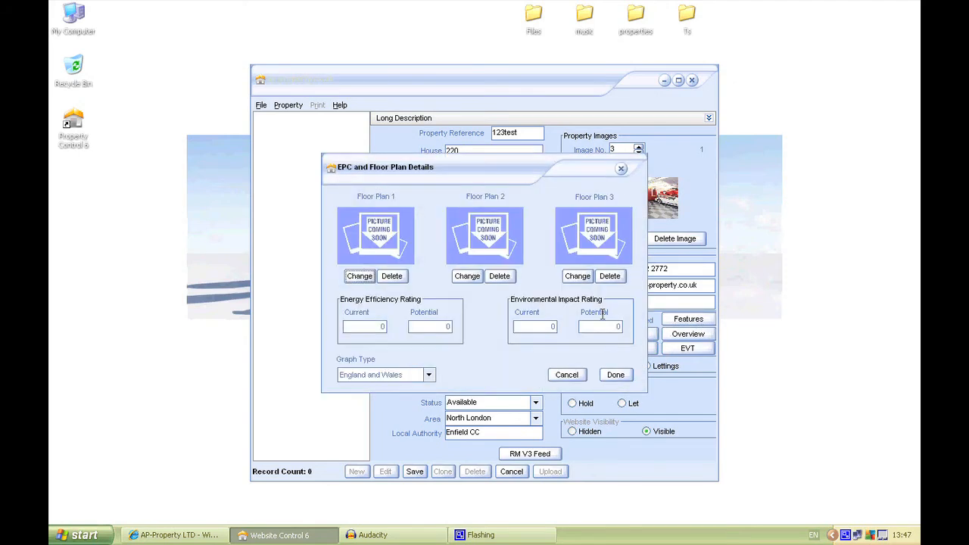
pyautogui.click(360, 275)
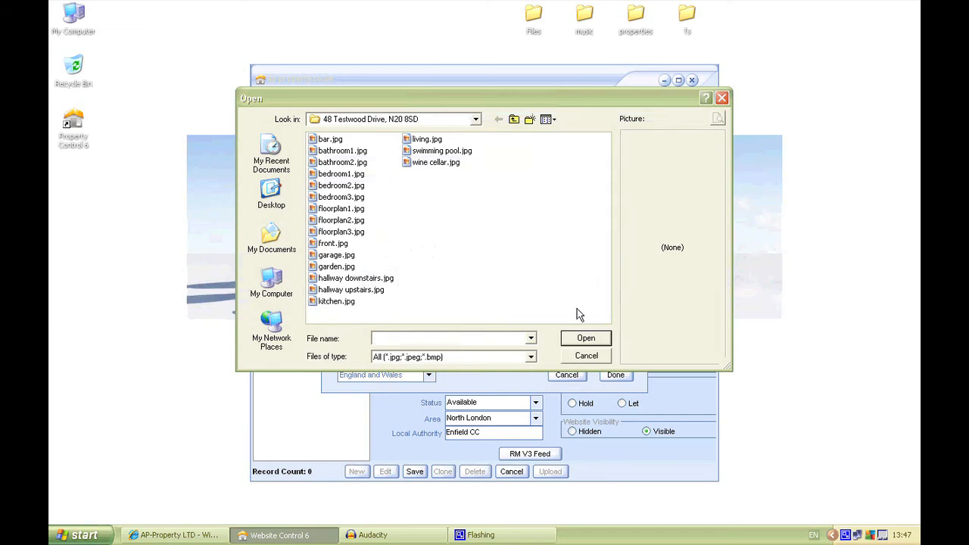
pyautogui.click(584, 355)
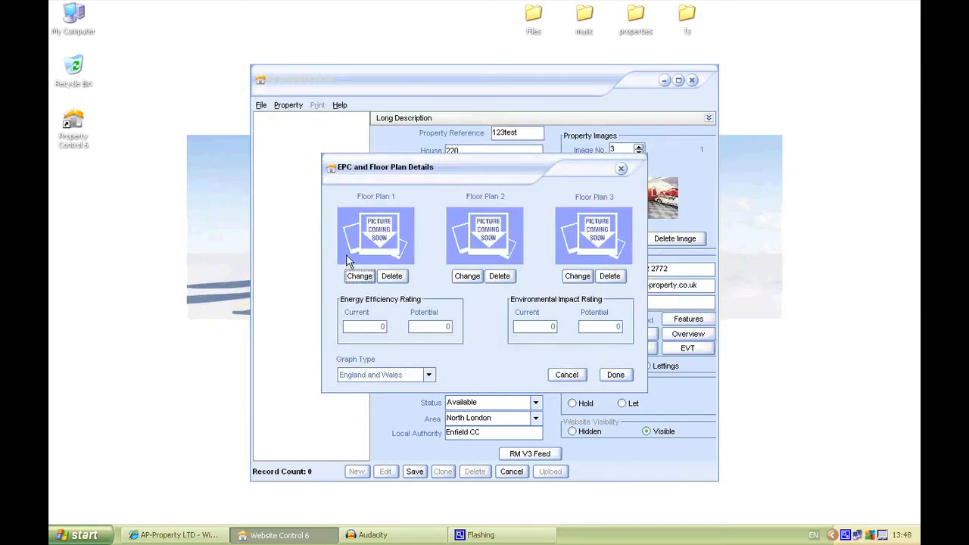
pyautogui.click(365, 326)
pyautogui.write('68')
pyautogui.write('77')
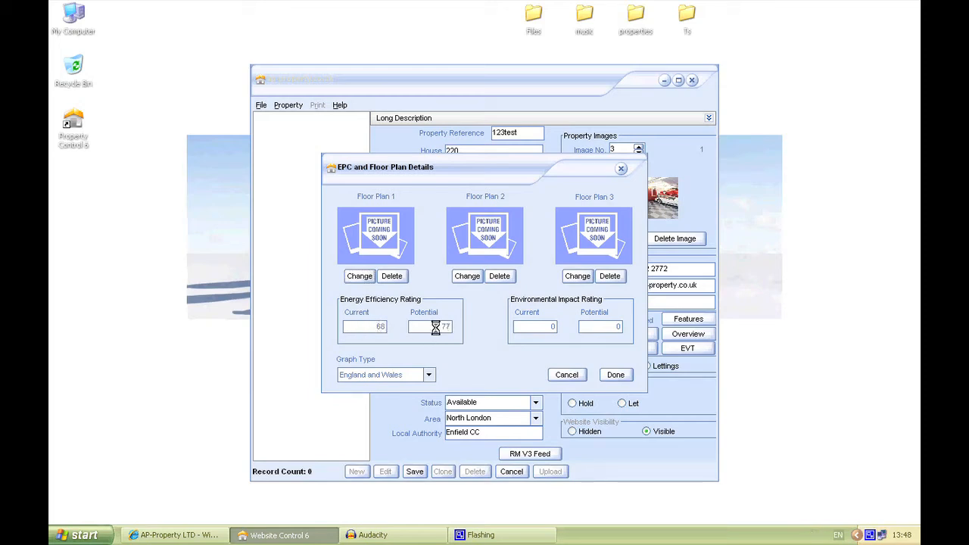
# - Set the Environmental Impact Rating to 63 current and 82 potential with the England and Wales graph type, and confirm the EPC details
pyautogui.click(529, 328)
pyautogui.write('6368')
pyautogui.click(429, 375)
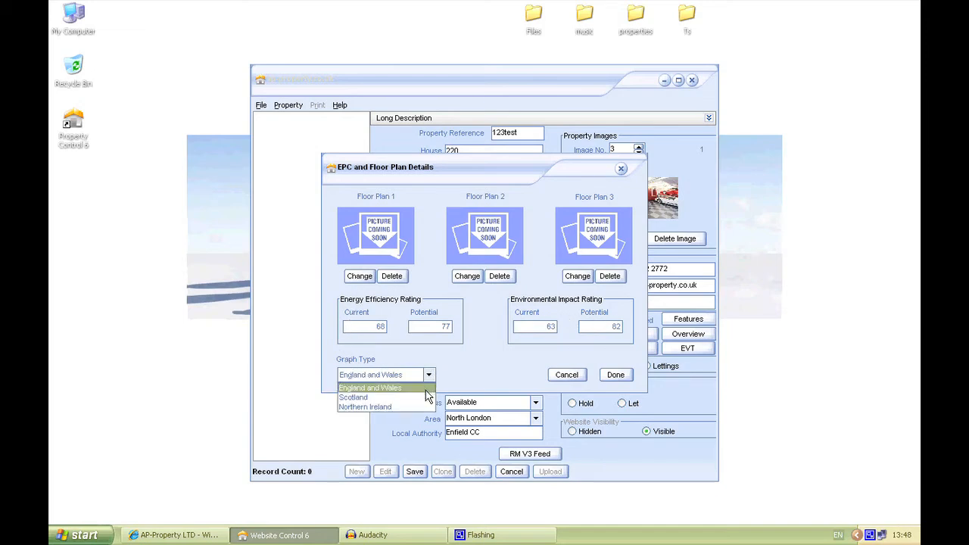
pyautogui.click(424, 387)
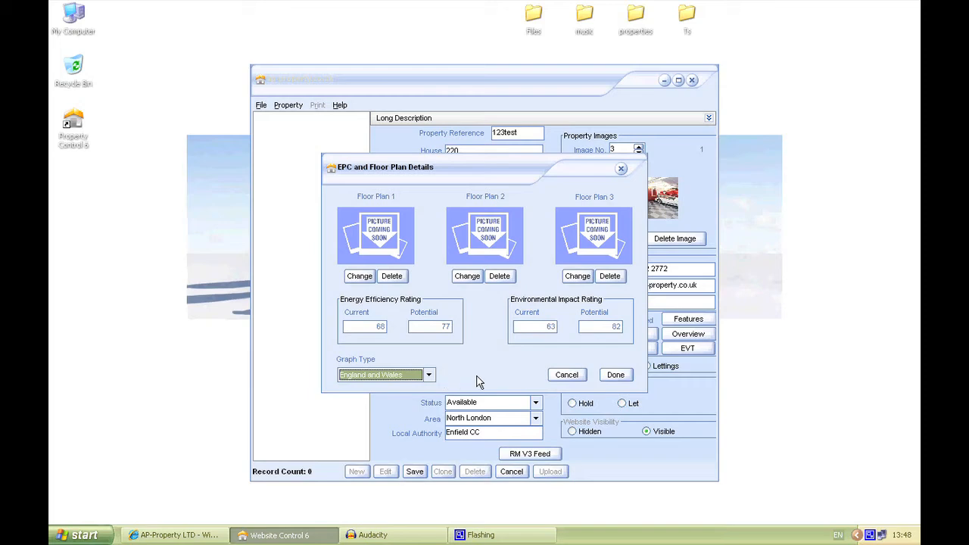
pyautogui.click(613, 376)
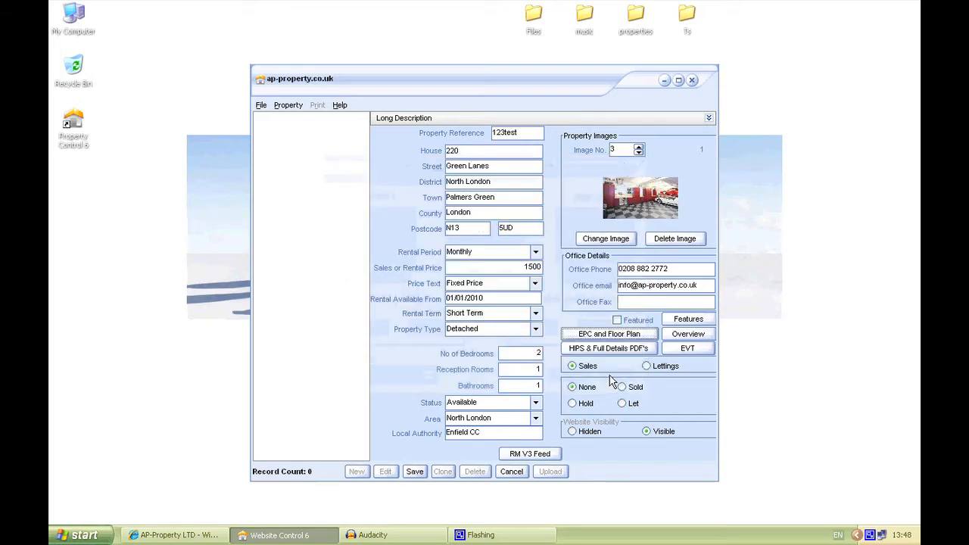
# - Open the listing's Overview editor, and open overview.docx in Word from the first property folder inside the desktop's properties folder
pyautogui.click(681, 337)
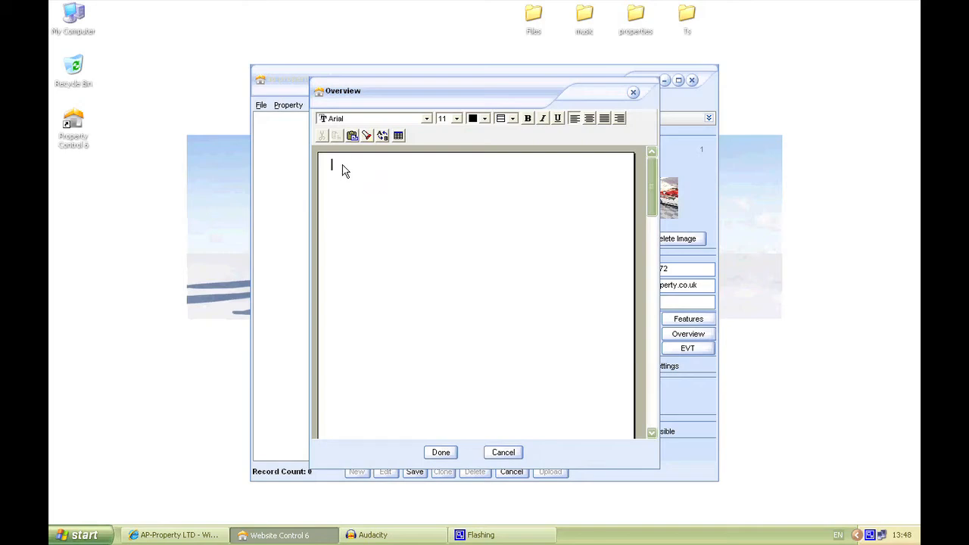
pyautogui.doubleClick(636, 17)
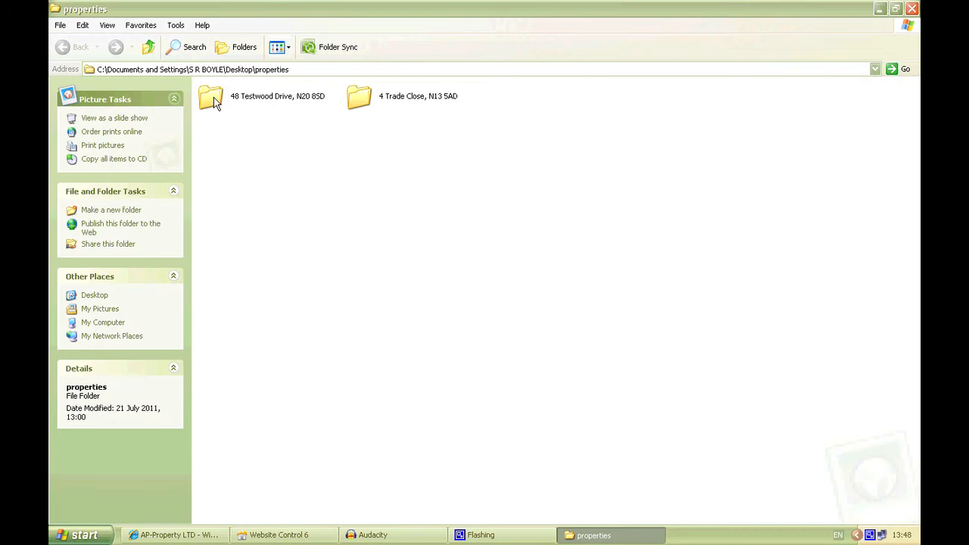
pyautogui.doubleClick(215, 101)
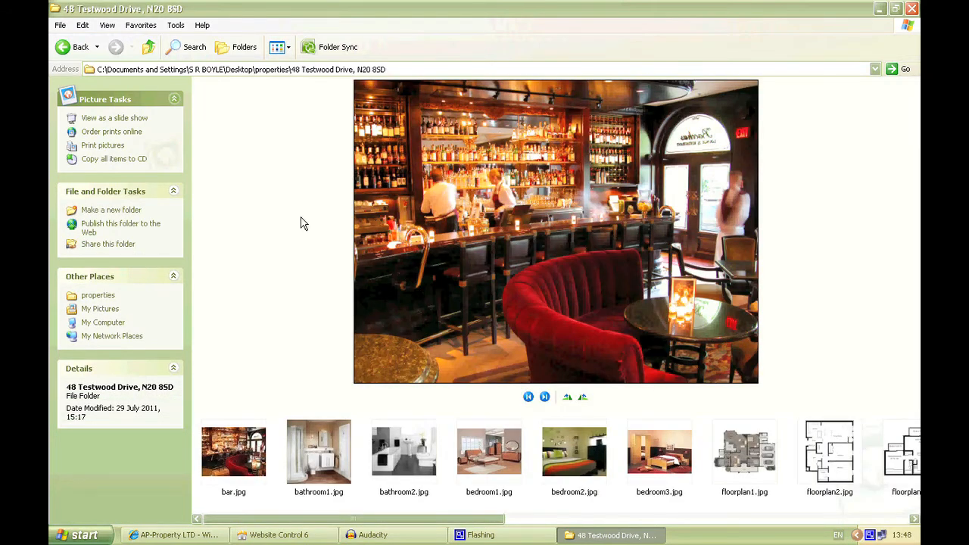
pyautogui.scroll(-8, 311, 224)
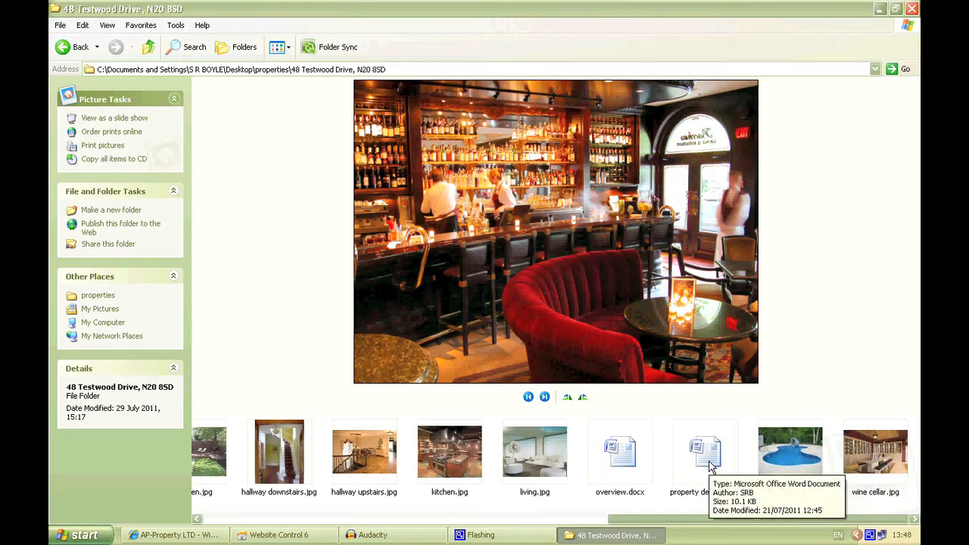
pyautogui.click(623, 454)
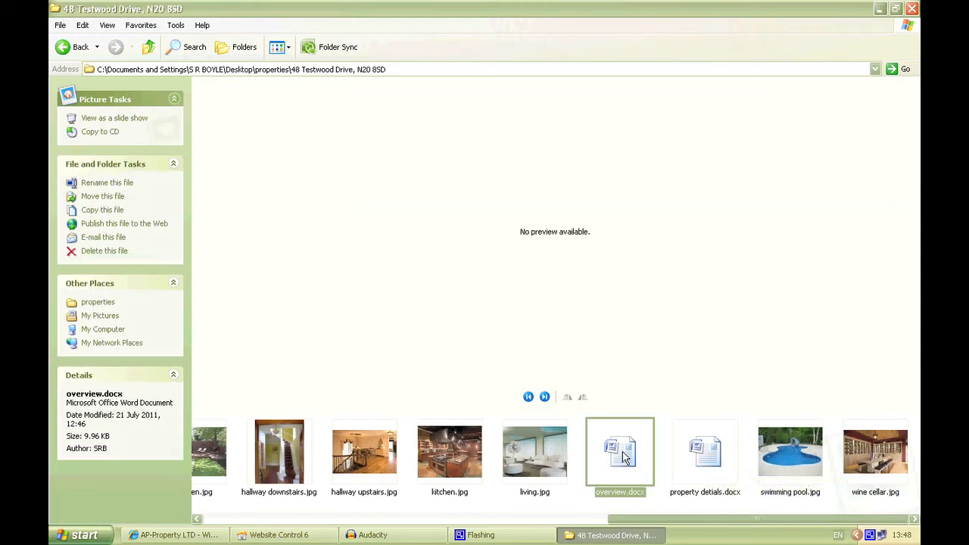
pyautogui.doubleClick(621, 453)
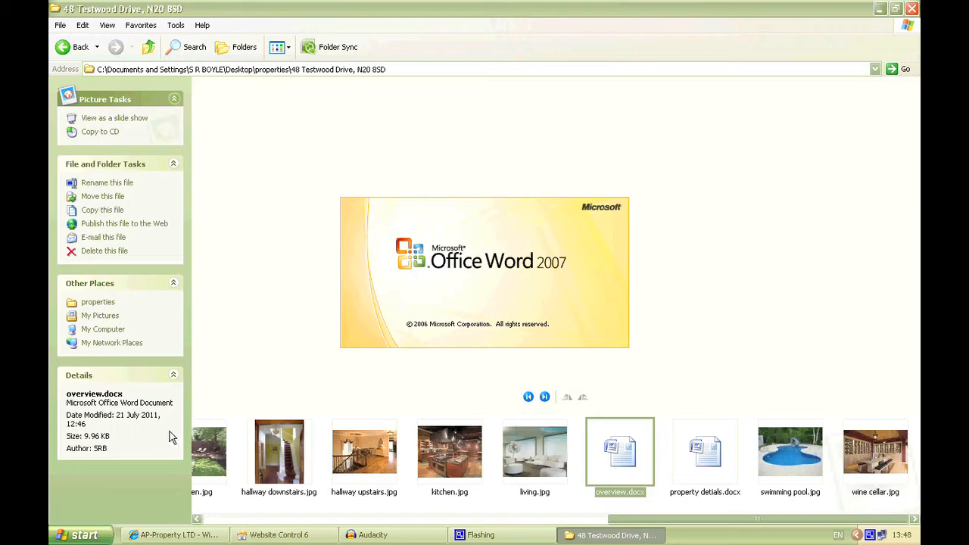
# - Start Notepad, and copy the whole accommodation paragraph from overview.docx in Word
pyautogui.click(94, 537)
pyautogui.click(92, 348)
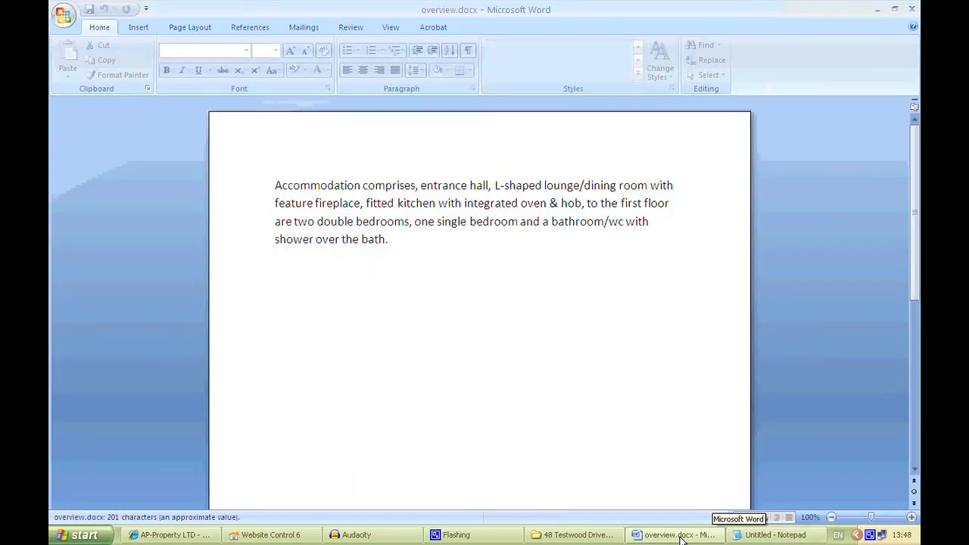
pyautogui.click(573, 535)
pyautogui.click(676, 535)
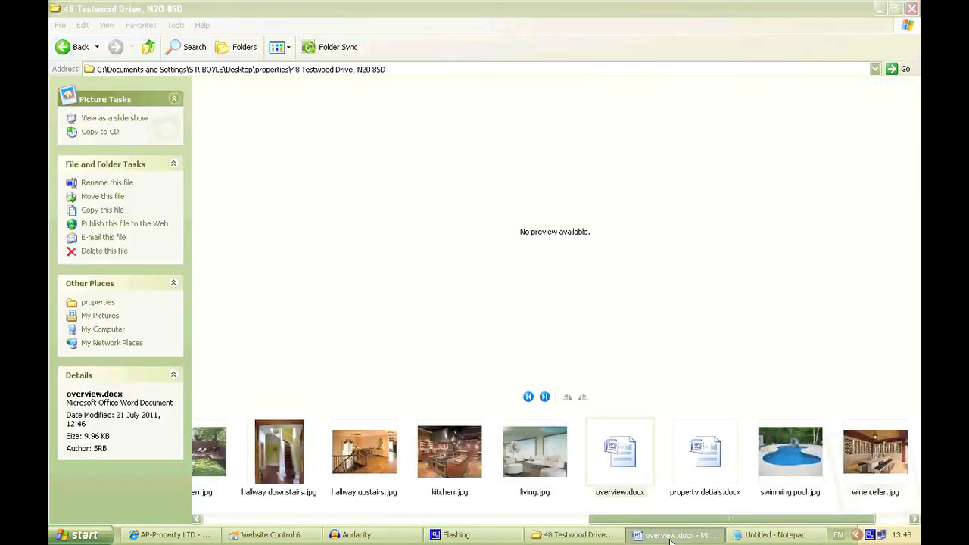
pyautogui.moveTo(311, 192); pyautogui.dragTo(394, 241)
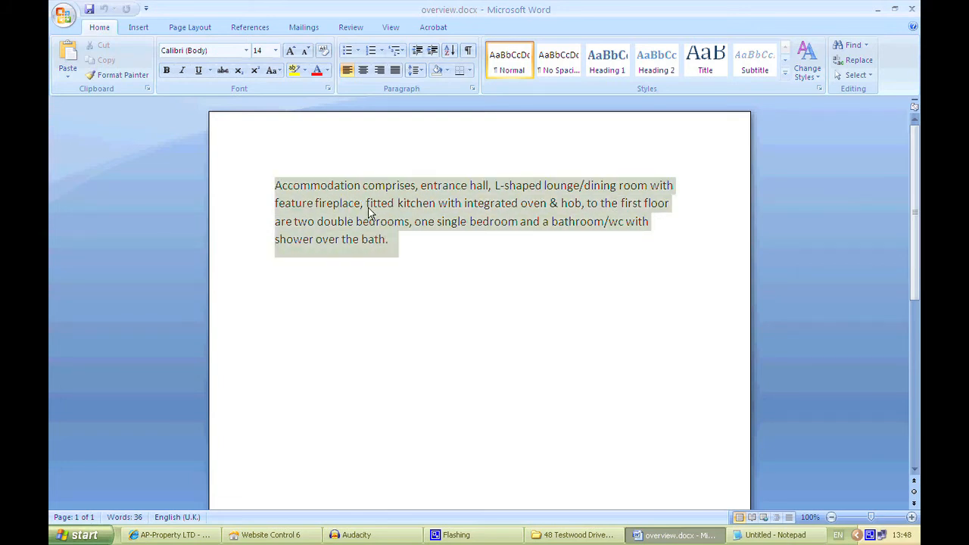
pyautogui.rightClick(376, 214)
pyautogui.click(401, 234)
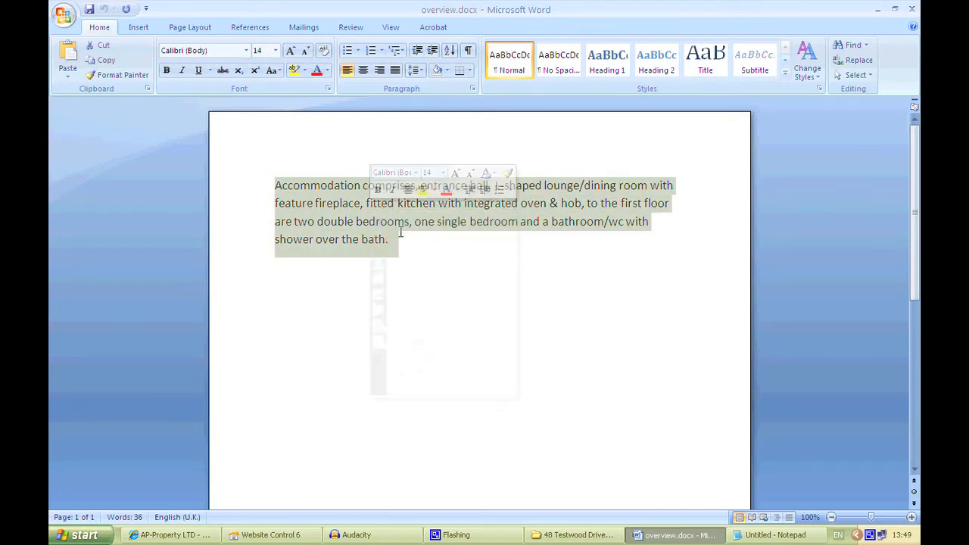
# - Paste the accommodation paragraph into the empty Notepad document and copy it from there as plain text
pyautogui.click(773, 535)
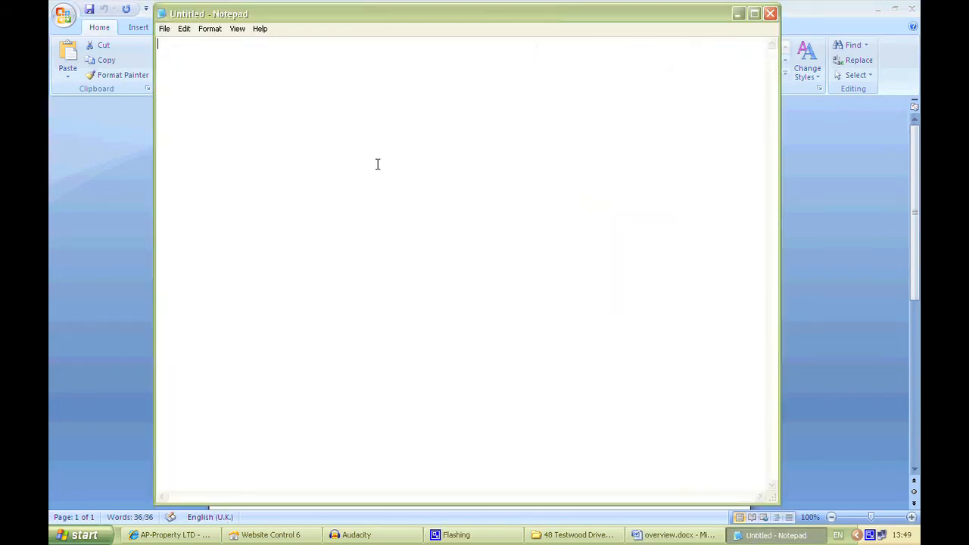
pyautogui.rightClick(306, 116)
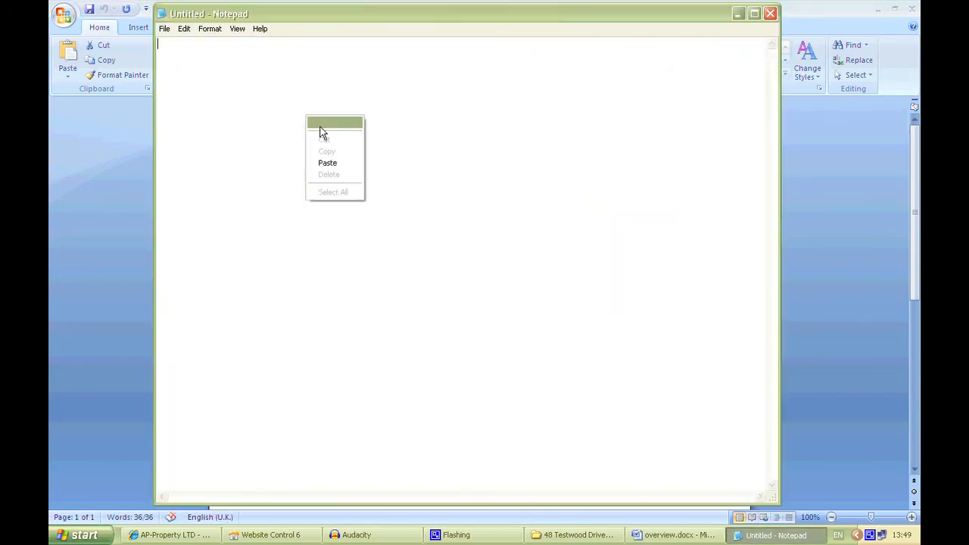
pyautogui.click(331, 164)
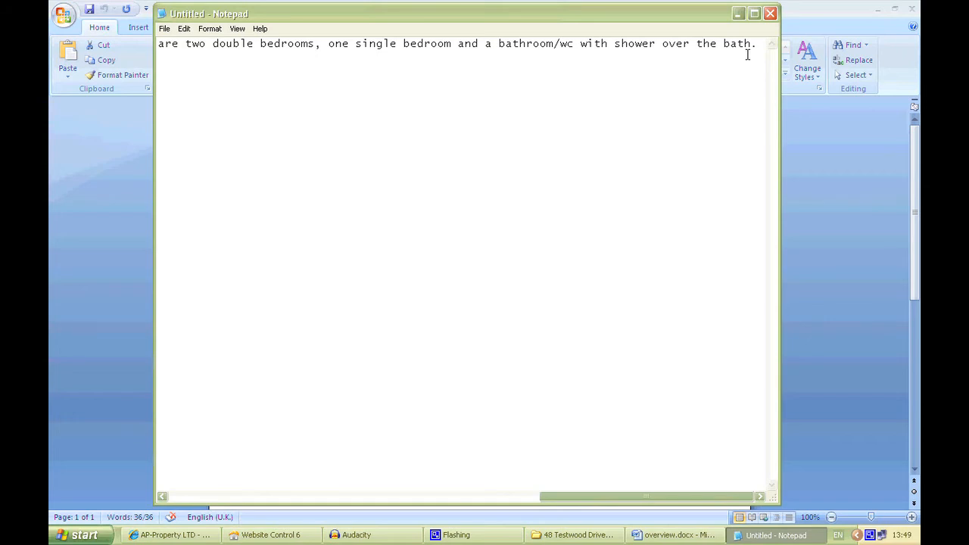
pyautogui.moveTo(757, 43); pyautogui.dragTo(60, 53)
pyautogui.rightClick(182, 50)
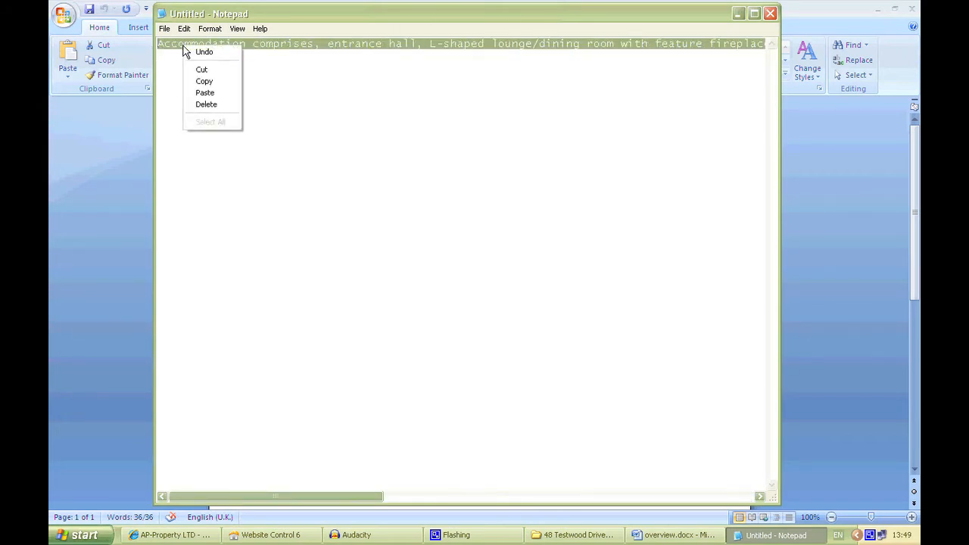
pyautogui.click(203, 81)
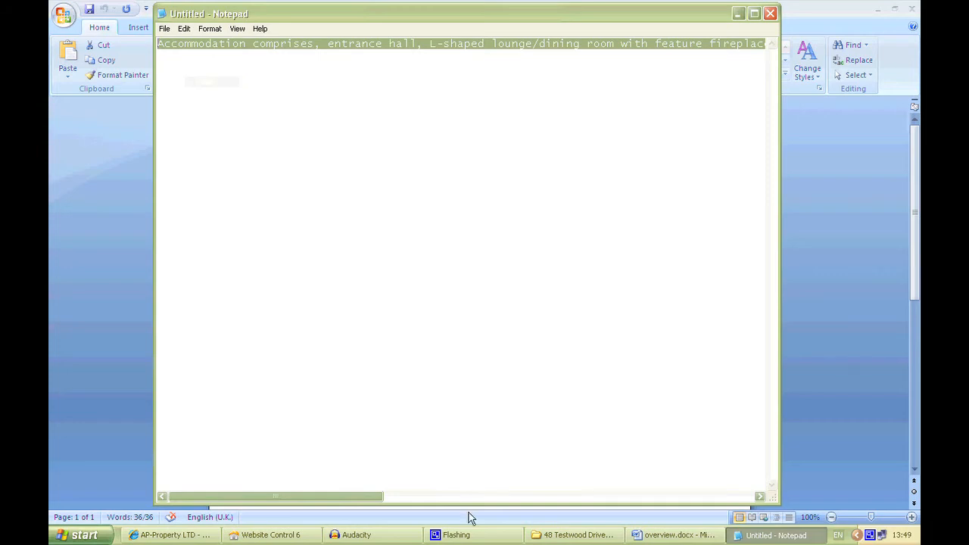
# - Return to Website Control 6, paste the plain accommodation text into the property's Overview, and confirm it
pyautogui.click(690, 537)
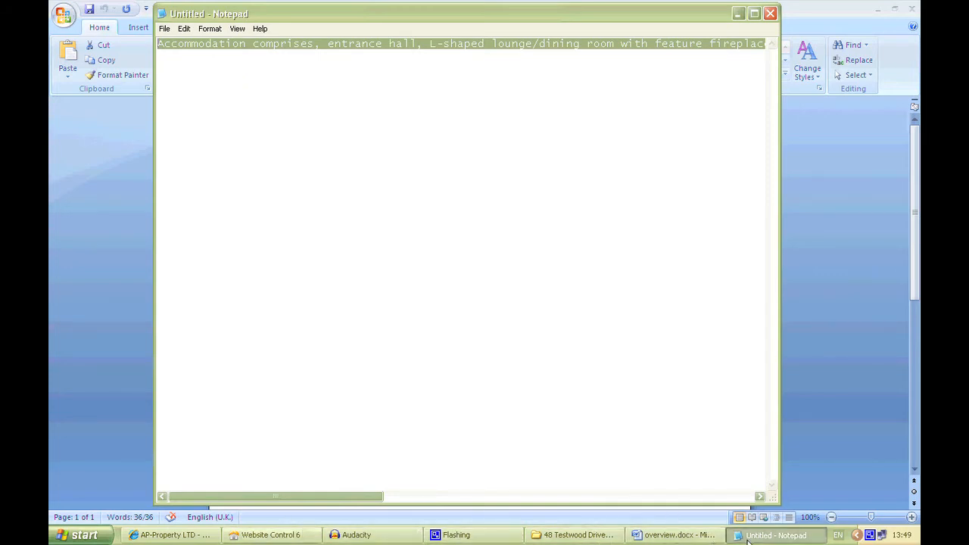
pyautogui.click(590, 535)
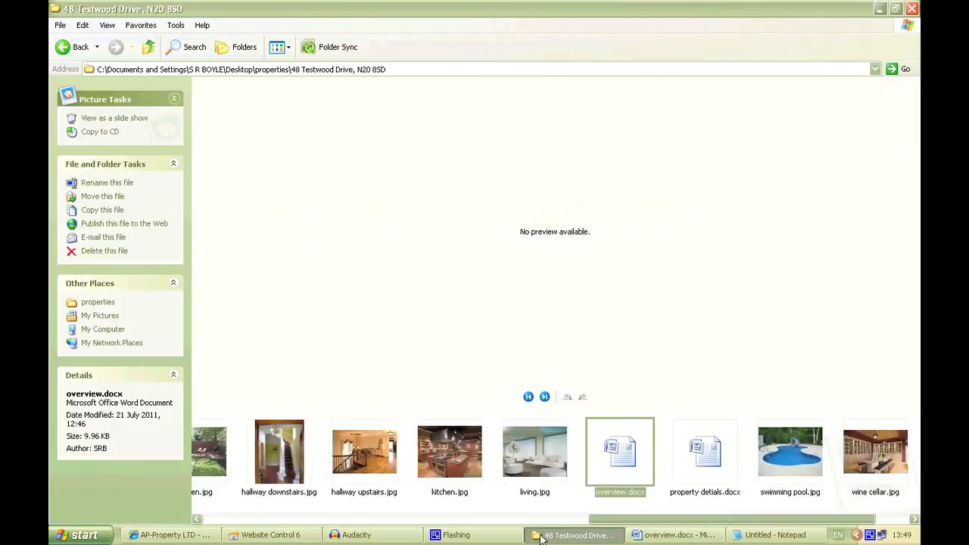
pyautogui.click(271, 535)
pyautogui.click(337, 194)
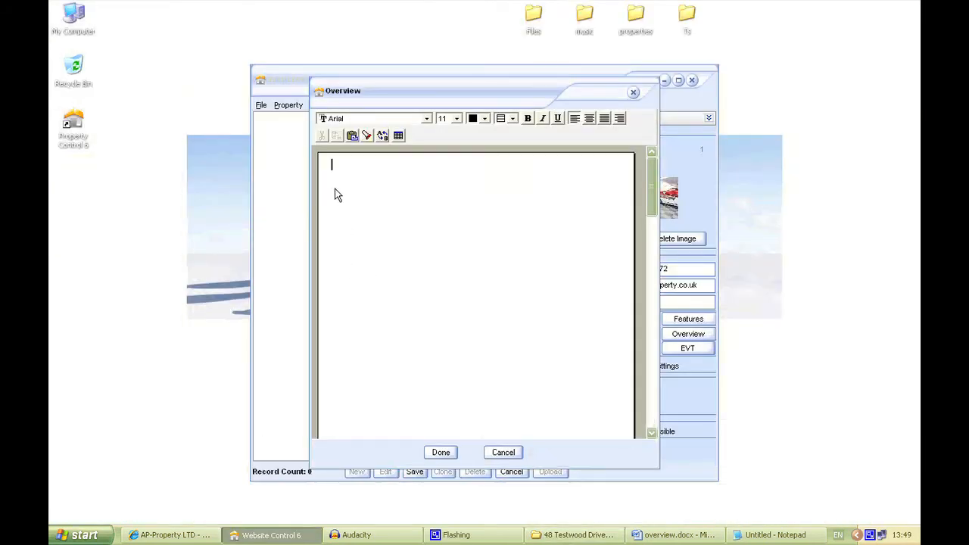
pyautogui.click(353, 136)
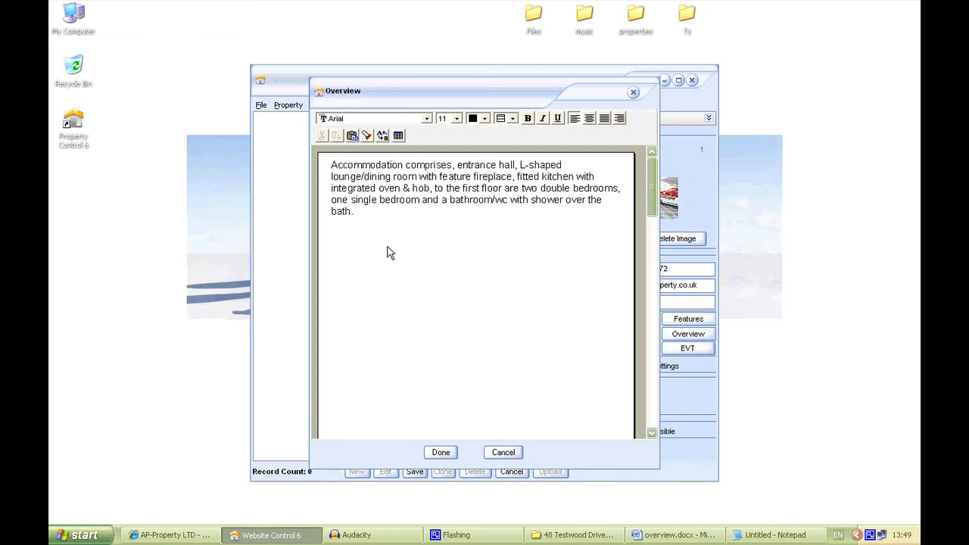
pyautogui.click(442, 453)
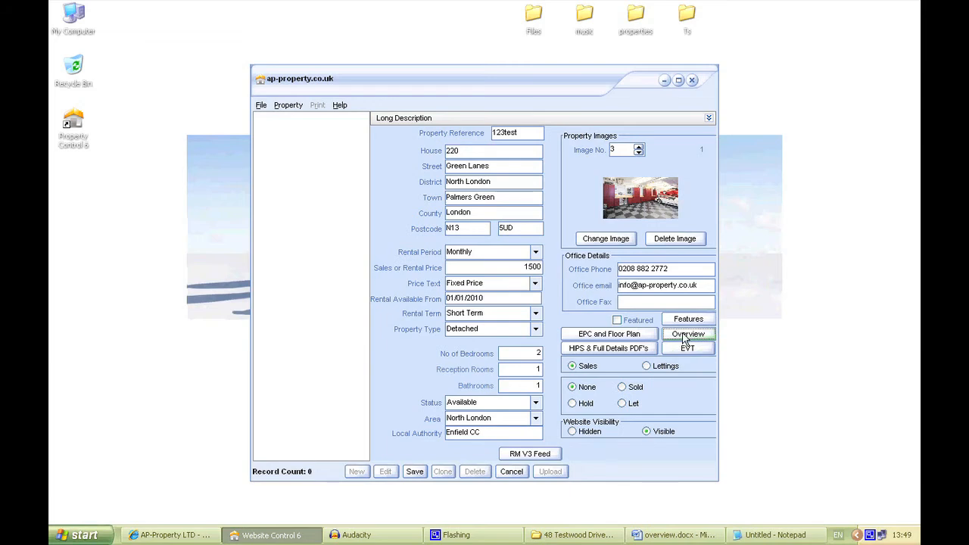
# - Examine the HIPS and full property PDF fields and the EVT details, closing both without entering anything
pyautogui.click(635, 352)
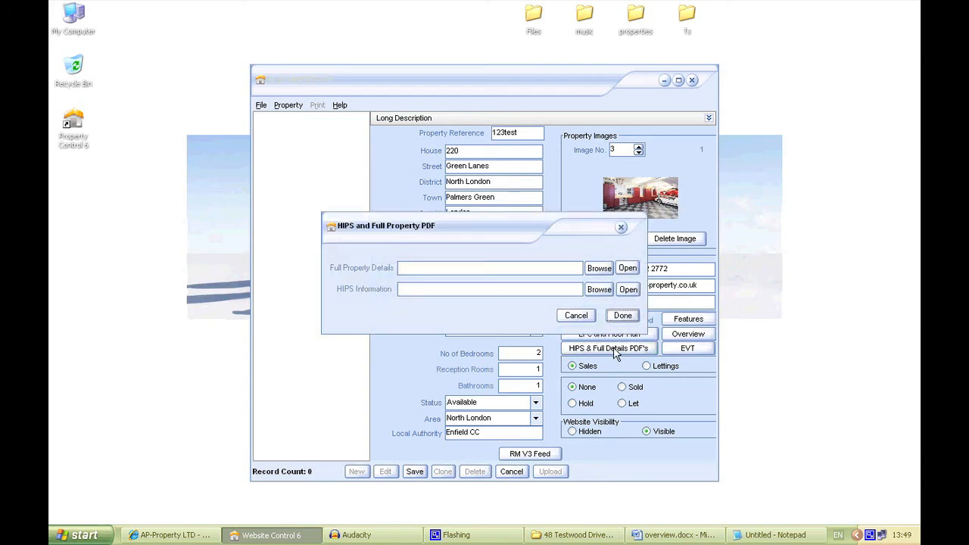
pyautogui.click(417, 266)
pyautogui.click(412, 266)
pyautogui.click(621, 318)
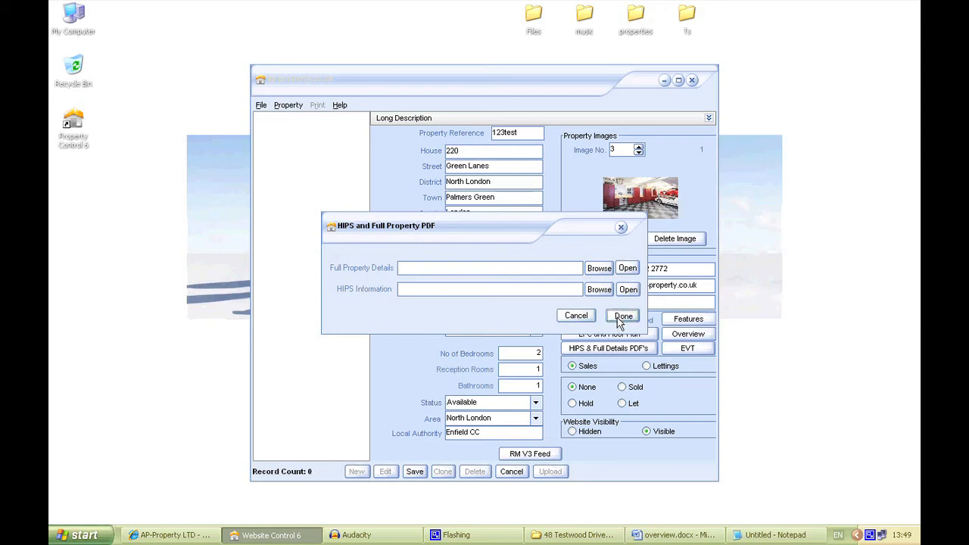
pyautogui.click(688, 350)
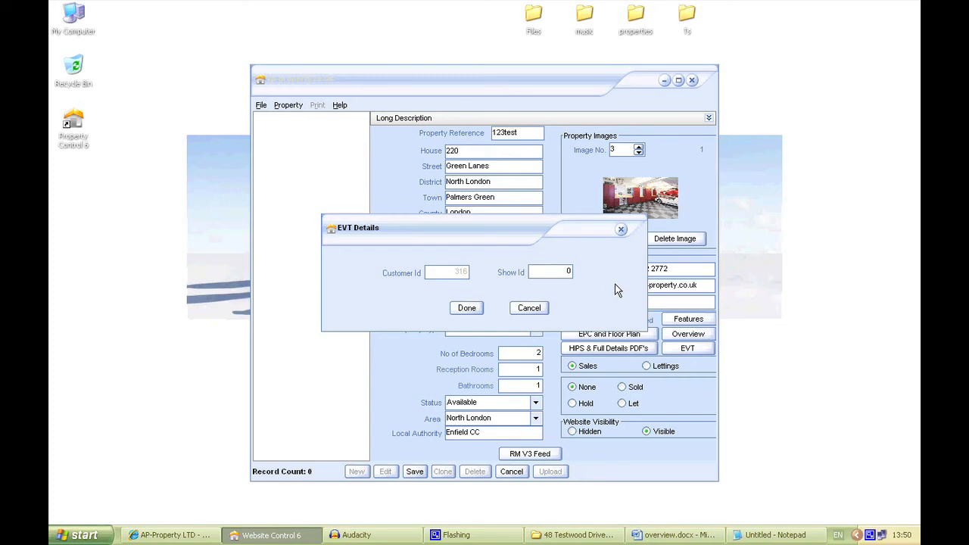
pyautogui.click(532, 309)
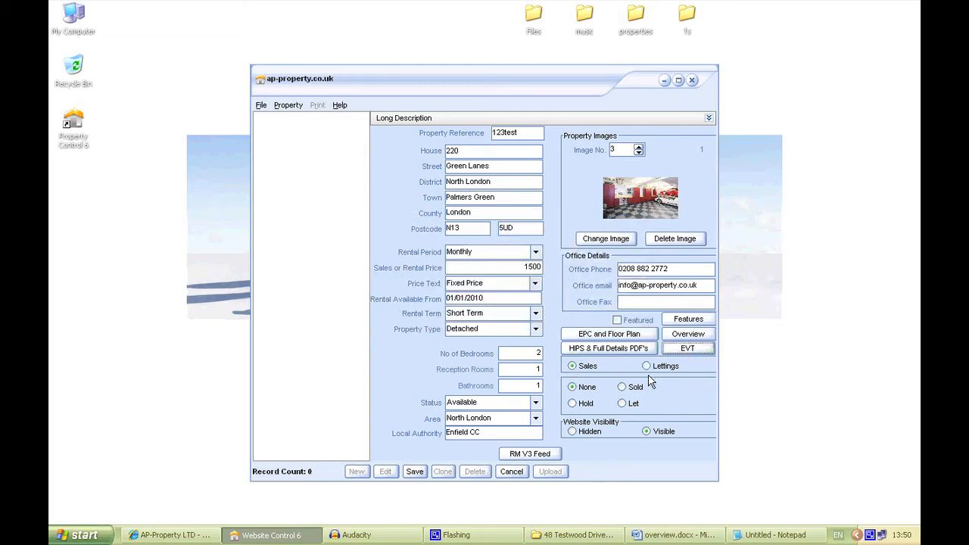
# - Mark the property as Lettings and open its RM V3 feed data
pyautogui.click(646, 366)
pyautogui.click(528, 455)
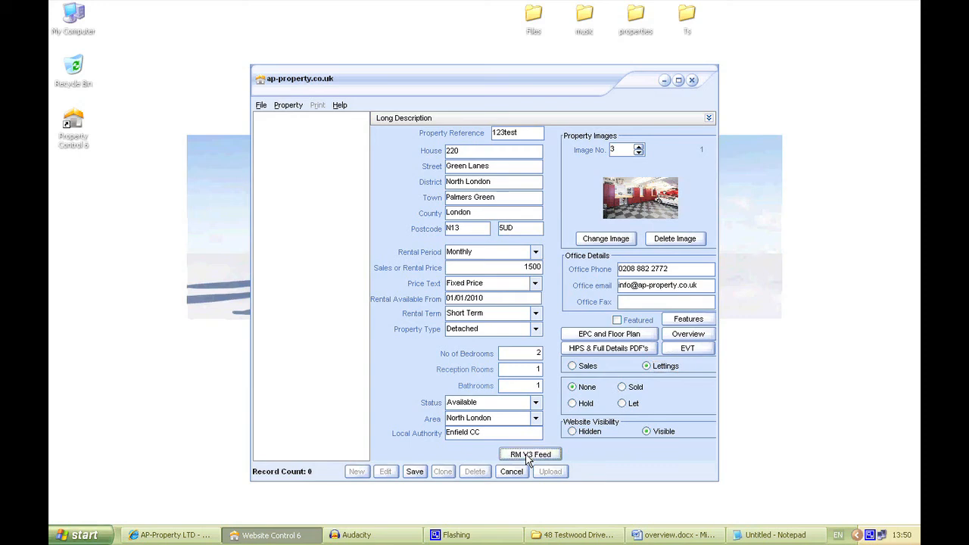
pyautogui.moveTo(469, 192); pyautogui.dragTo(364, 254)
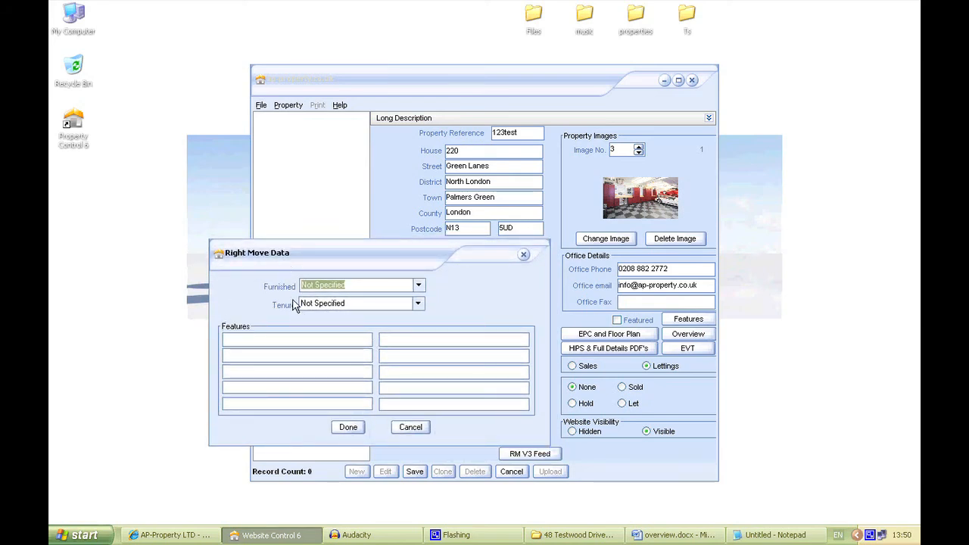
# - Set the feed data to Furnished with Freehold tenure, add the features Swimming Pool, Bar and Large Garden, and confirm it
pyautogui.click(418, 285)
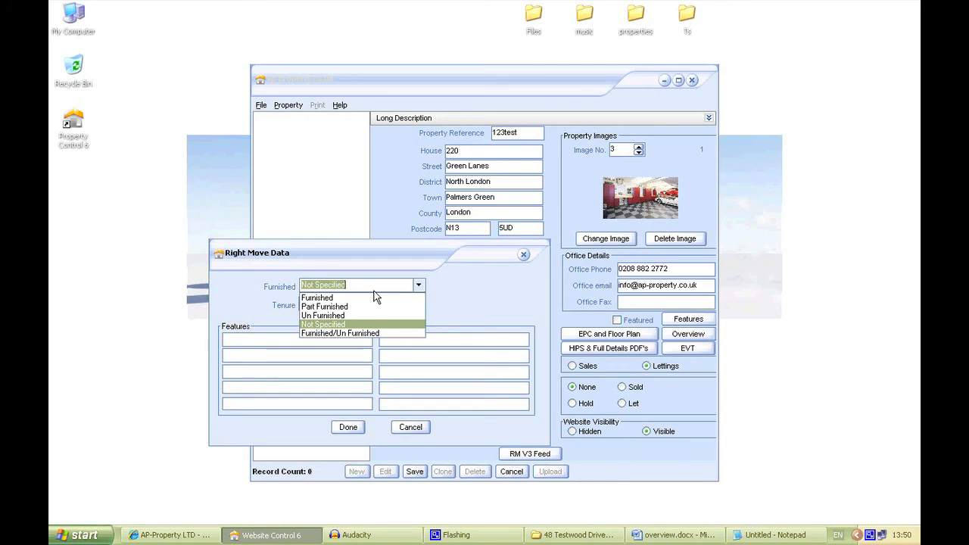
pyautogui.click(343, 298)
pyautogui.click(418, 303)
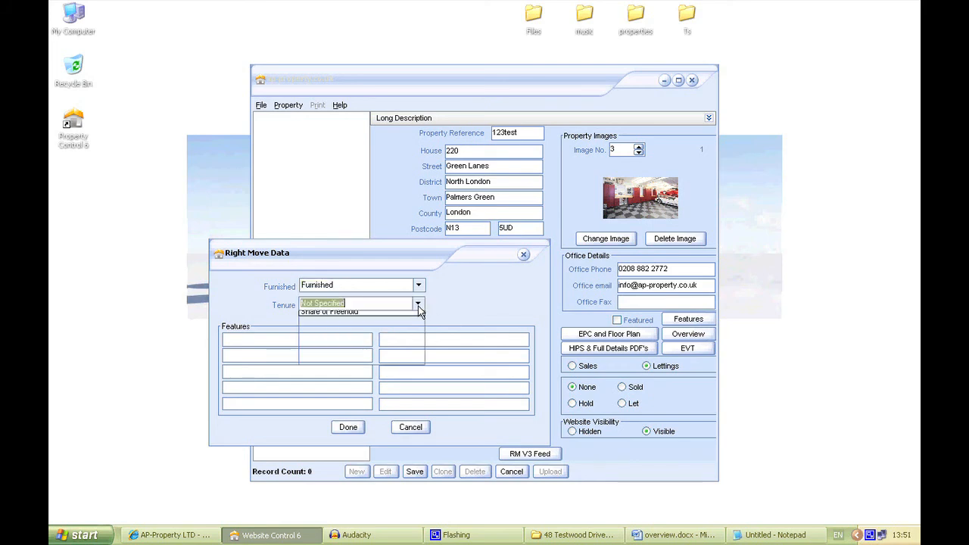
pyautogui.click(343, 327)
pyautogui.click(334, 339)
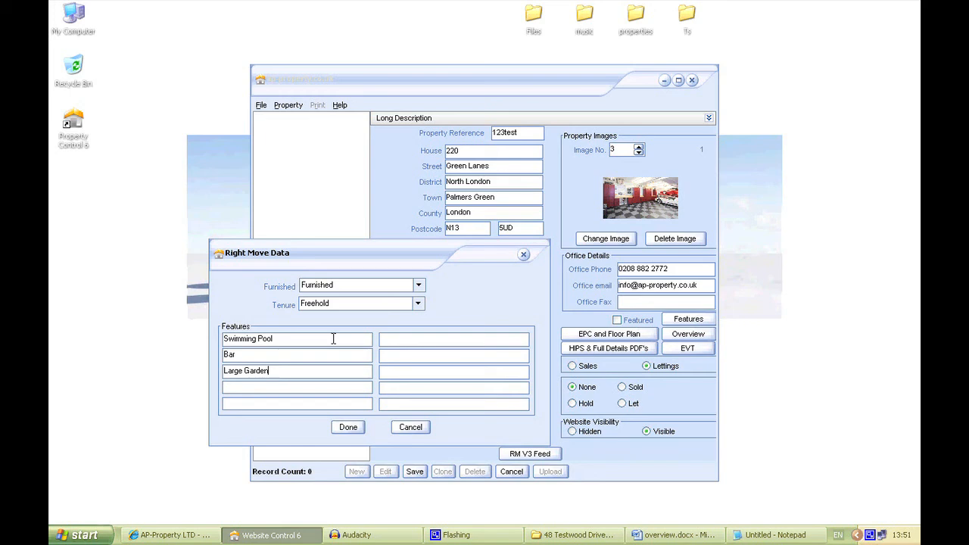
pyautogui.click(350, 427)
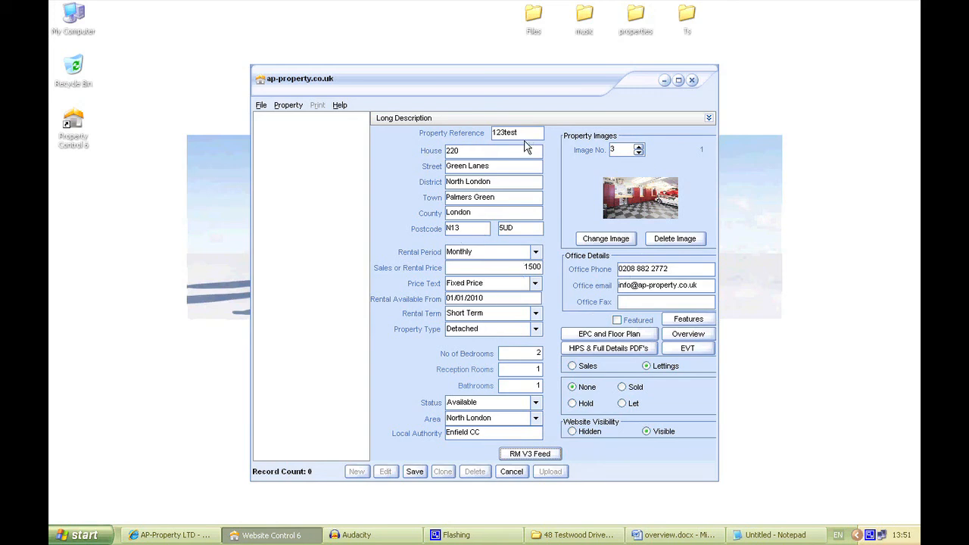
# - Expand the property's Long Description editor and close the overview.docx document in Word
pyautogui.click(709, 119)
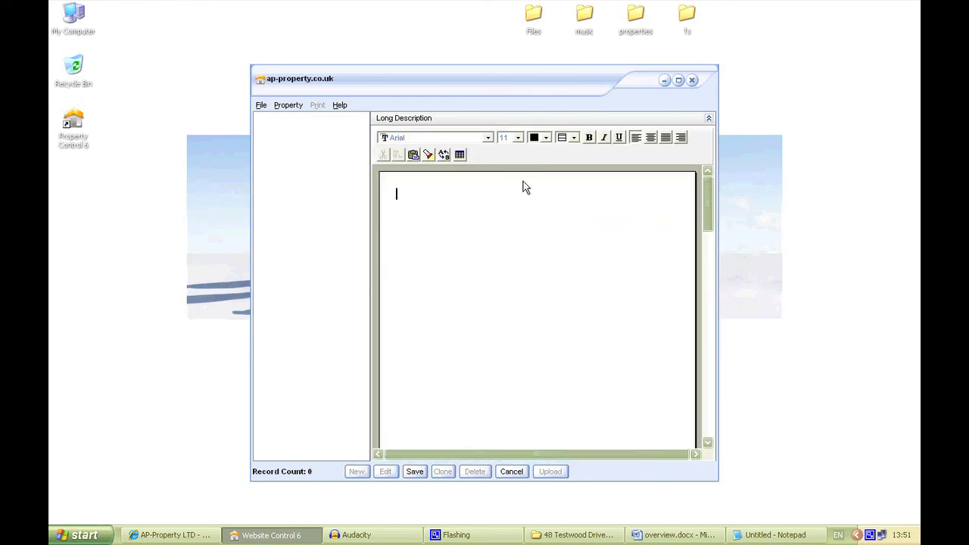
pyautogui.rightClick(697, 535)
pyautogui.click(715, 520)
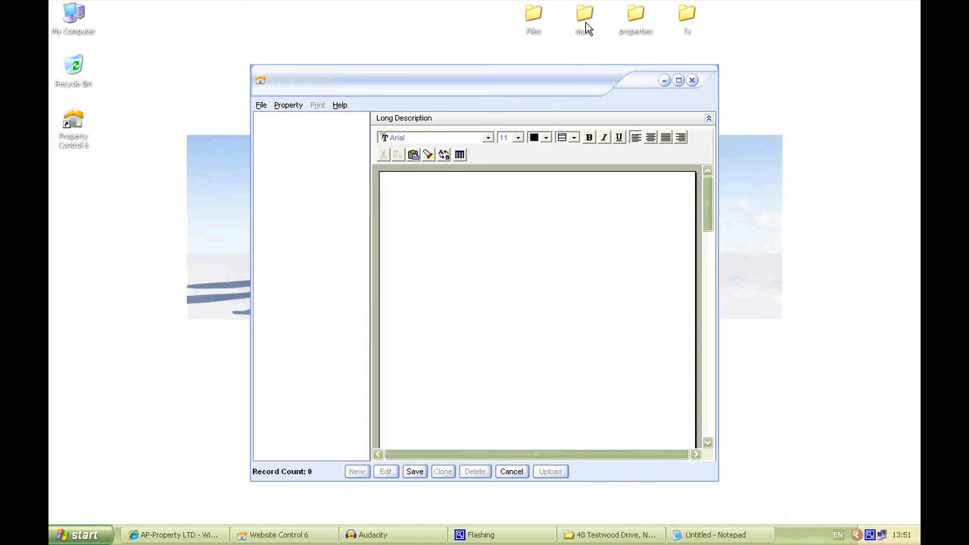
pyautogui.click(503, 199)
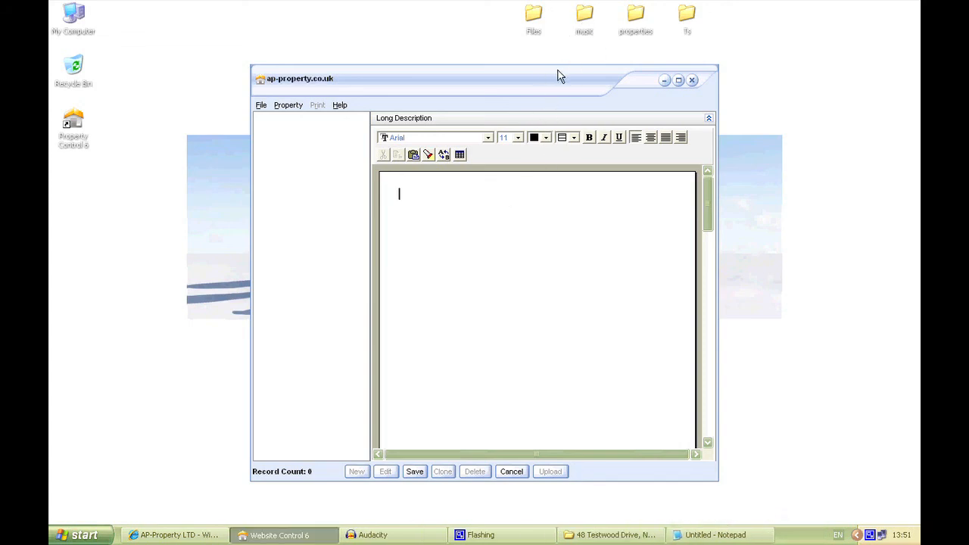
# - Open property detials.docx in Word from the first property folder inside the desktop's properties folder, and copy its whole text
pyautogui.doubleClick(635, 21)
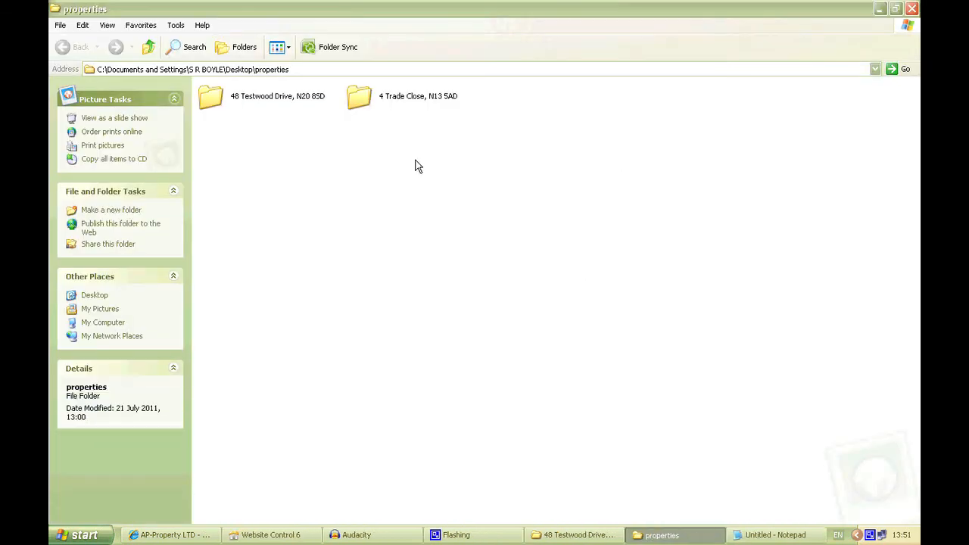
pyautogui.doubleClick(231, 94)
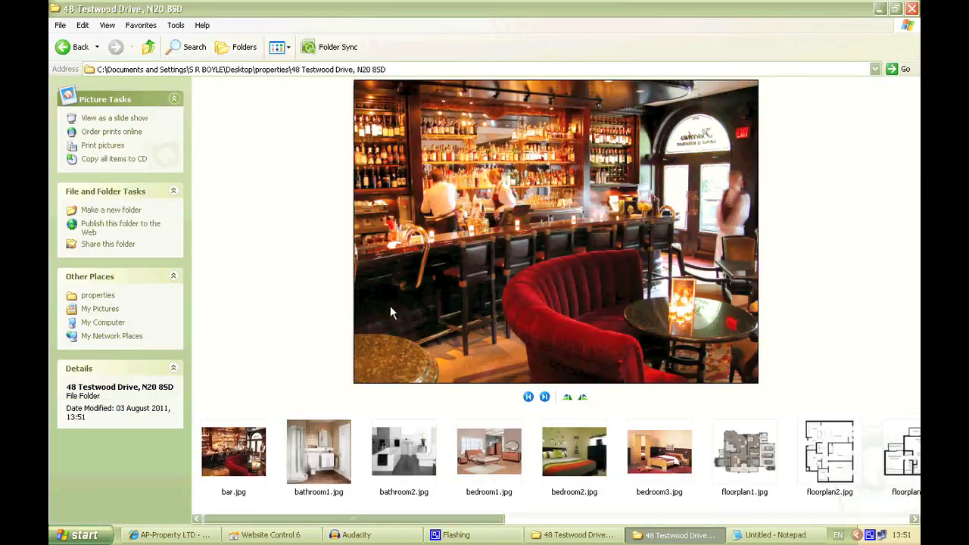
pyautogui.scroll(-10, 444, 401)
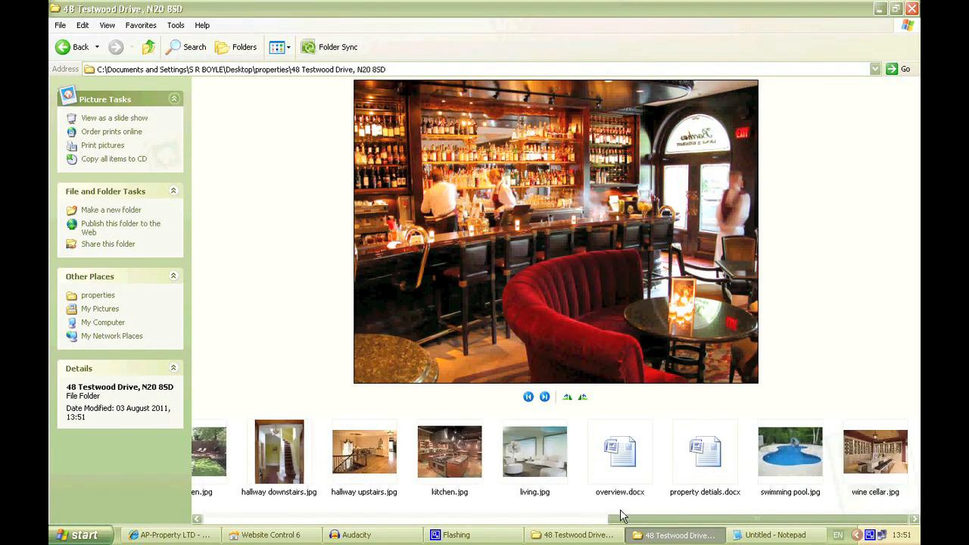
pyautogui.doubleClick(704, 453)
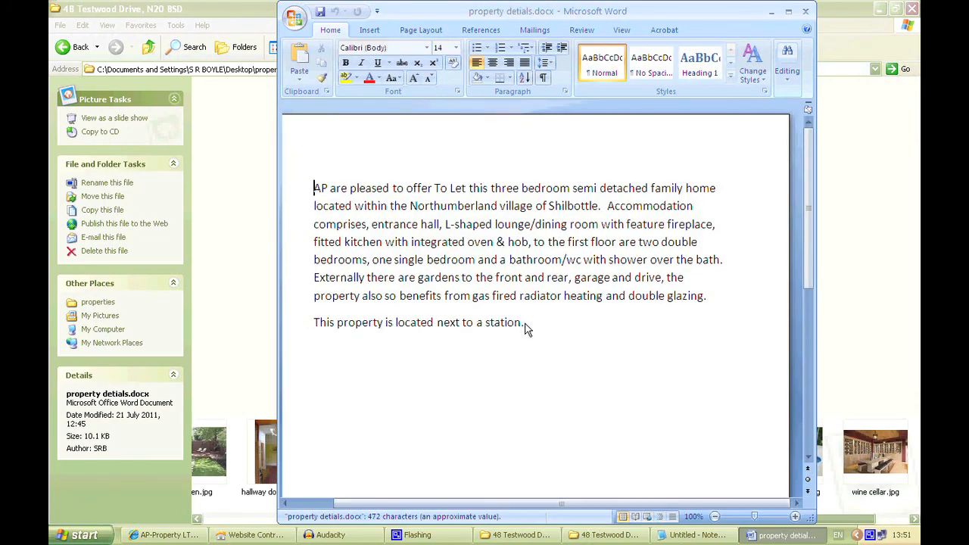
pyautogui.moveTo(522, 325); pyautogui.dragTo(303, 187)
pyautogui.rightClick(361, 215)
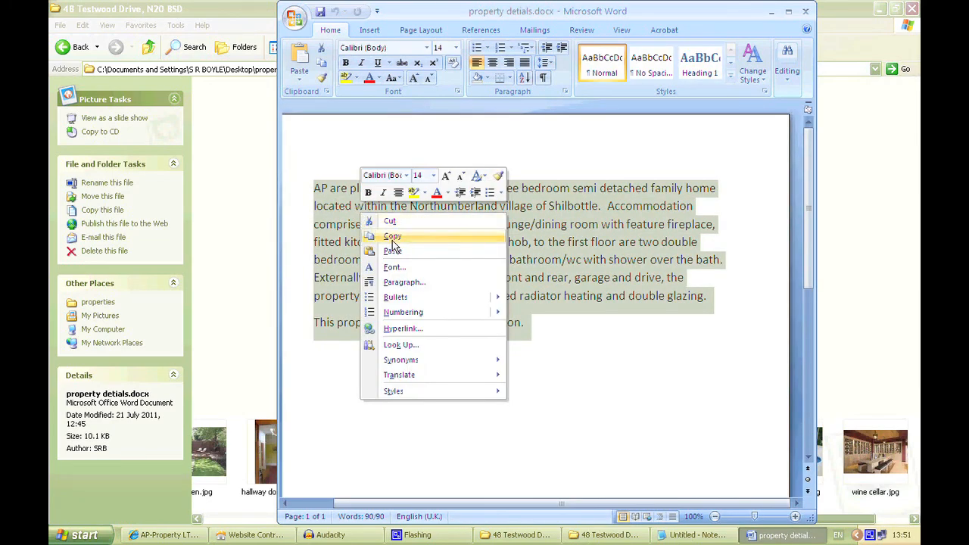
pyautogui.click(392, 237)
# - Switch to Notepad, replace the old text with the copied property details, and copy them all from there as plain text
pyautogui.click(693, 534)
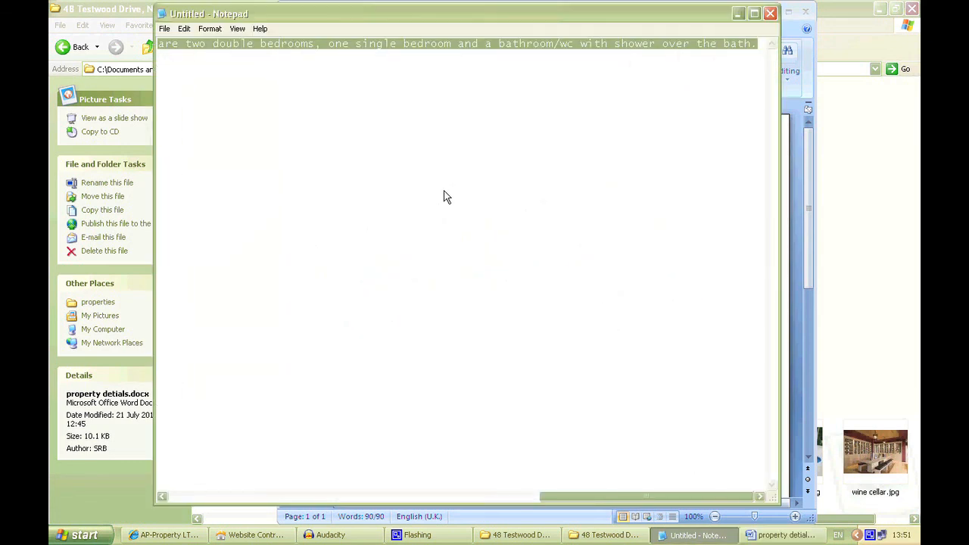
pyautogui.press('Delete')
pyautogui.rightClick(289, 88)
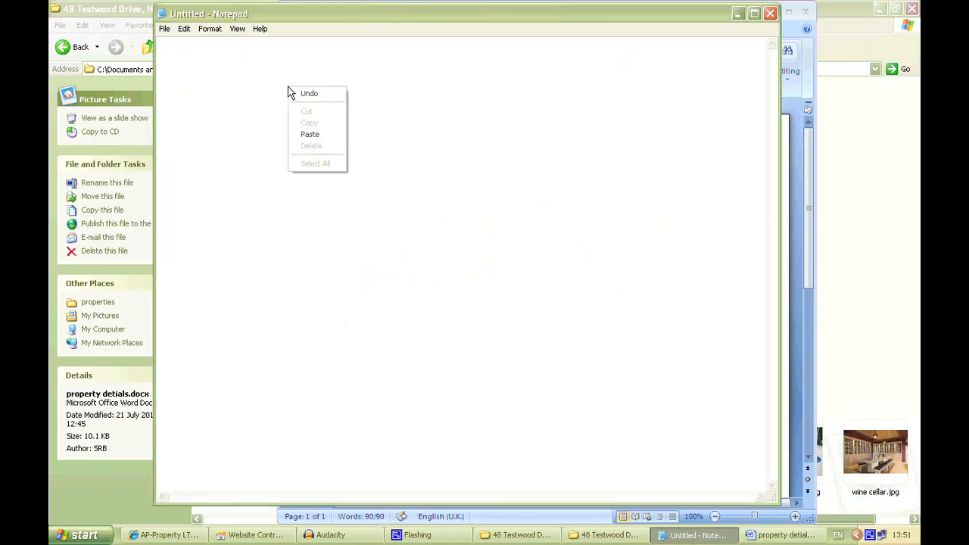
pyautogui.click(299, 134)
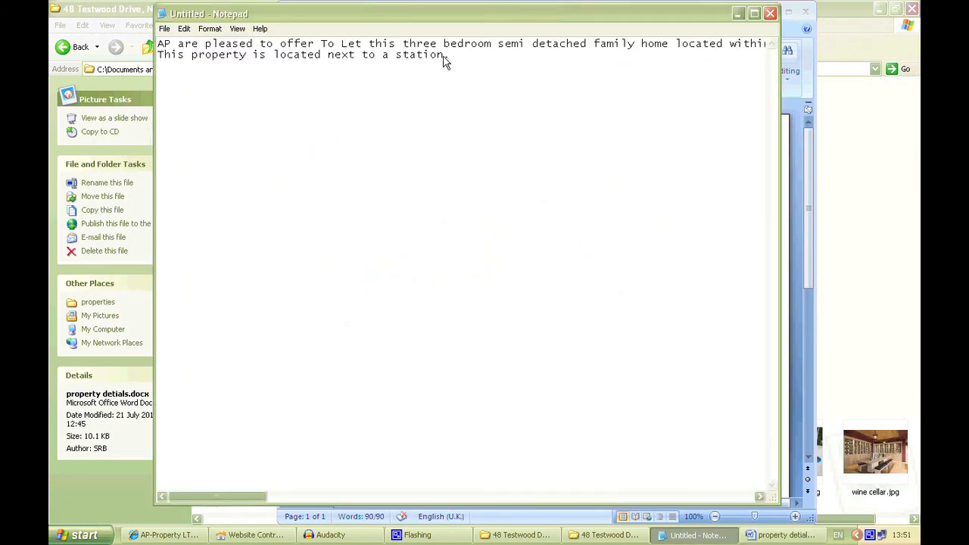
pyautogui.moveTo(447, 61); pyautogui.dragTo(154, 46)
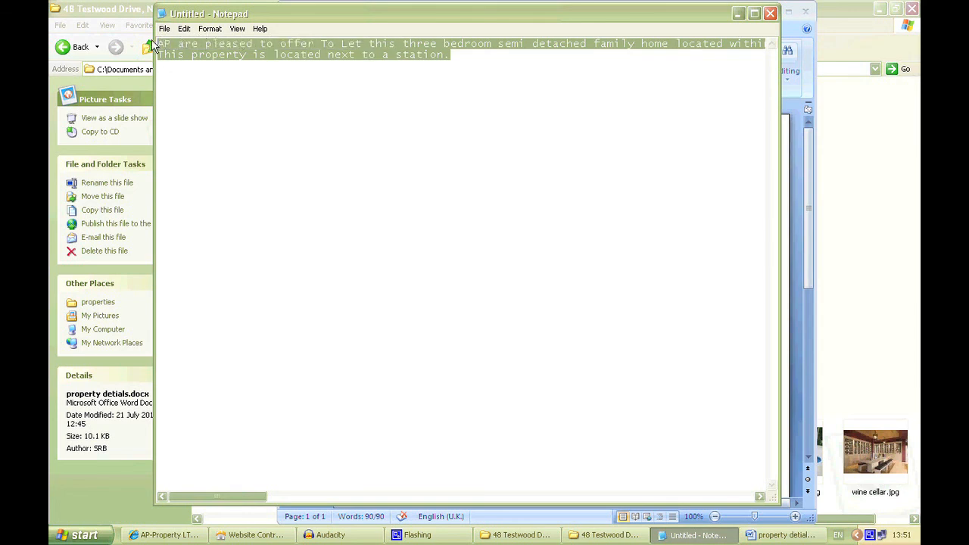
pyautogui.rightClick(176, 50)
pyautogui.click(198, 86)
# - Clear the other windows away to return to Website Control 6, and paste the plain text into the Long Description
pyautogui.click(700, 536)
pyautogui.click(767, 537)
pyautogui.click(610, 536)
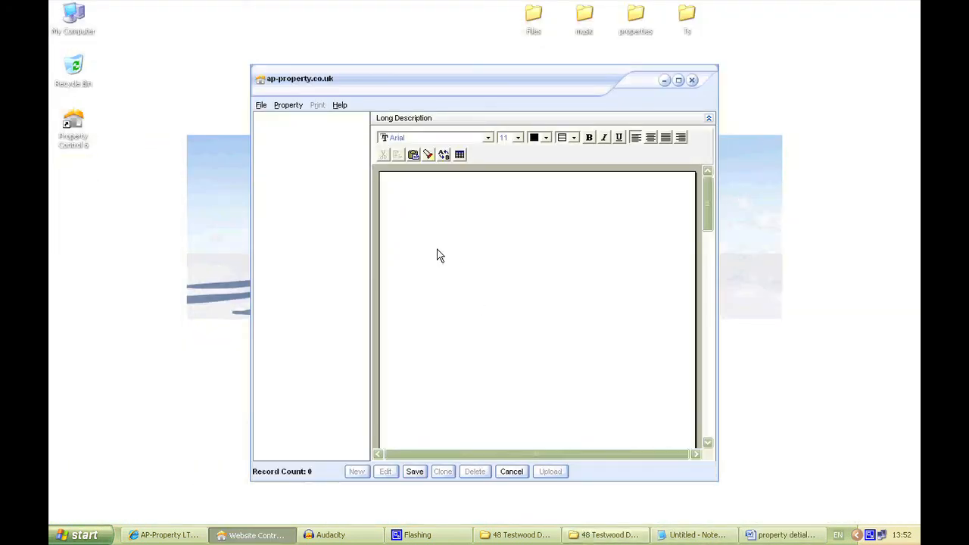
pyautogui.click(437, 255)
pyautogui.click(413, 155)
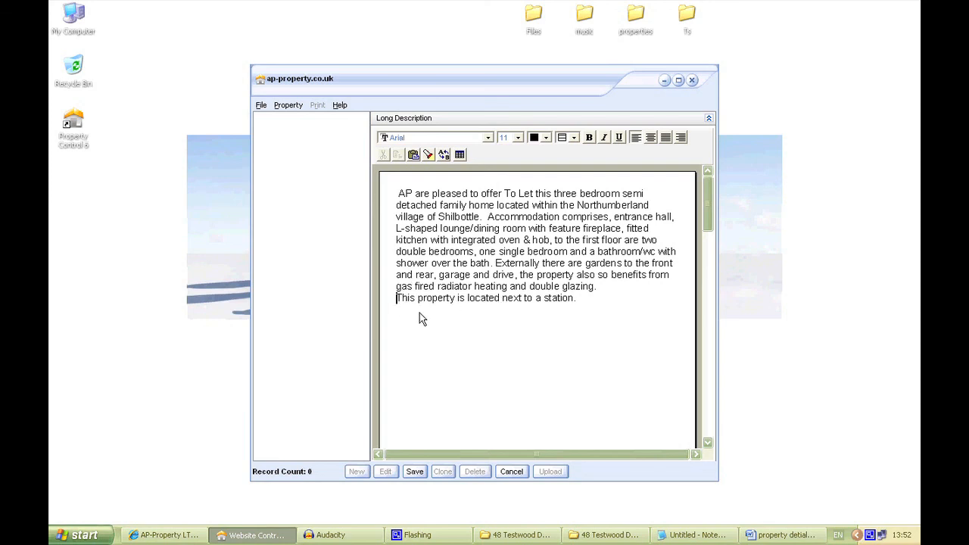
# - Split the Long Description with blank lines before "Accommodation comprises", "Externally there are gardens" and "This property is located next to a station"
pyautogui.press('BackSpace')
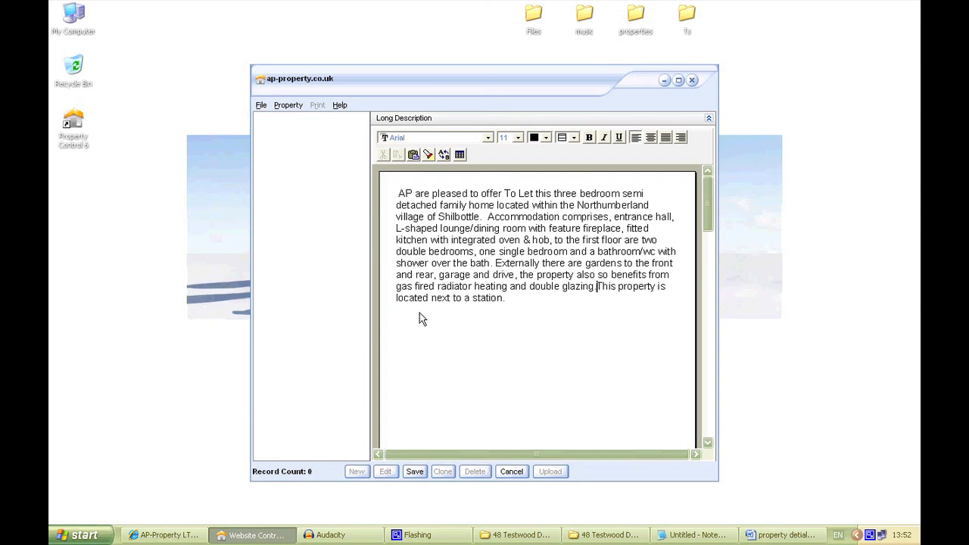
pyautogui.press('Return')
pyautogui.press('Return')
pyautogui.click(495, 263)
pyautogui.press('Return')
pyautogui.press('Return')
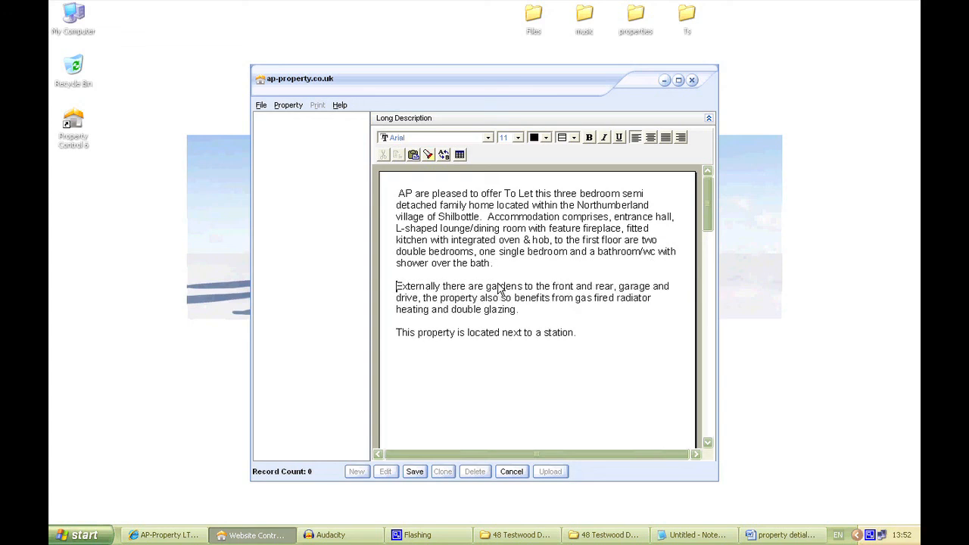
pyautogui.click(489, 218)
pyautogui.press('Return')
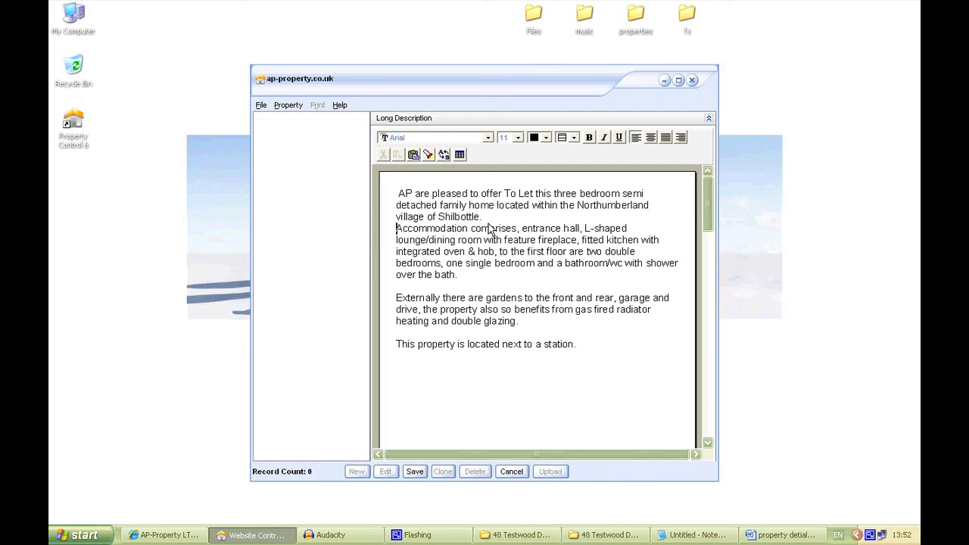
pyautogui.press('Return')
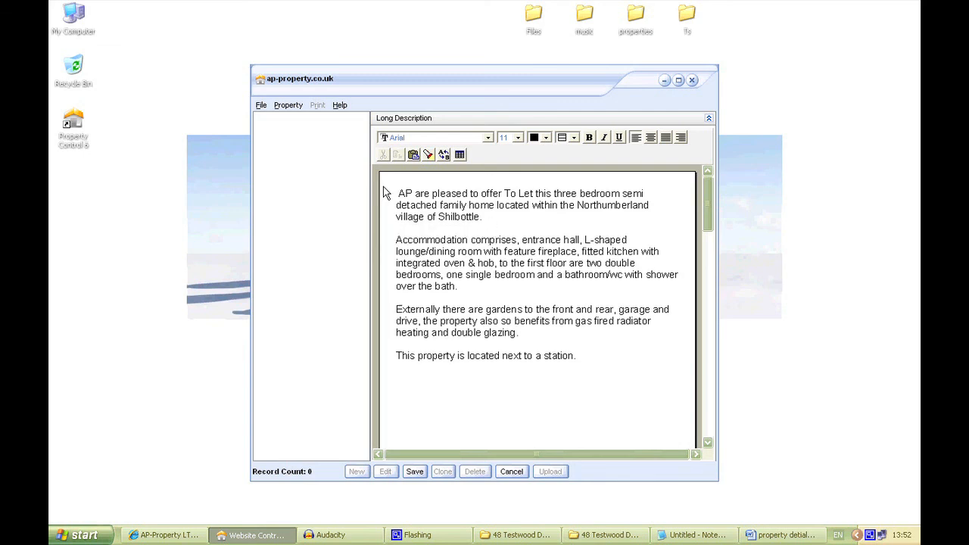
# - Collapse the Long Description editor and try to save the new listing
pyautogui.click(710, 118)
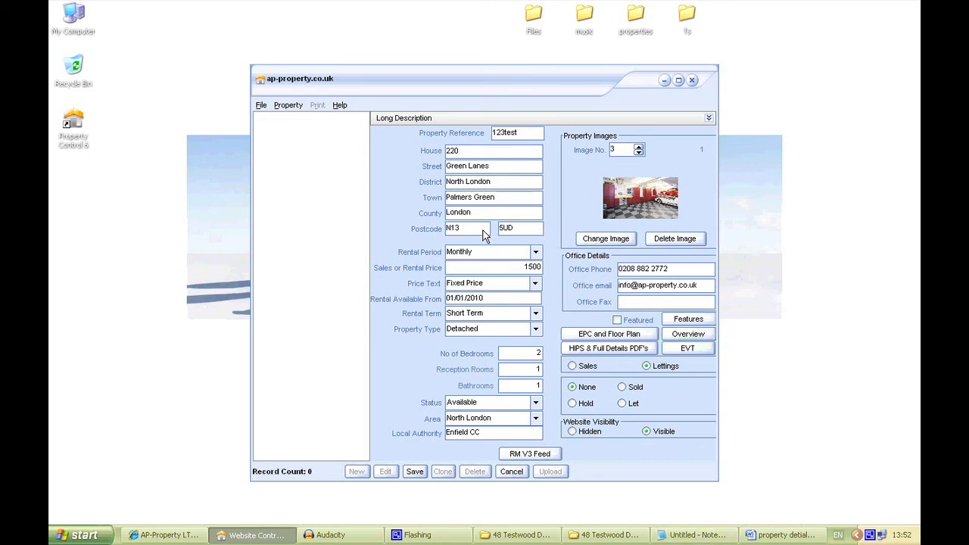
pyautogui.click(415, 472)
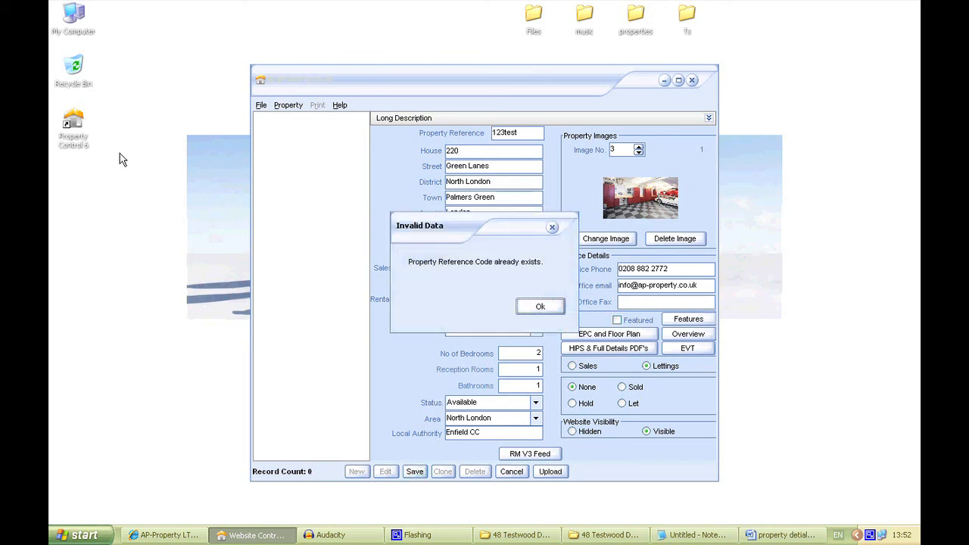
pyautogui.click(538, 308)
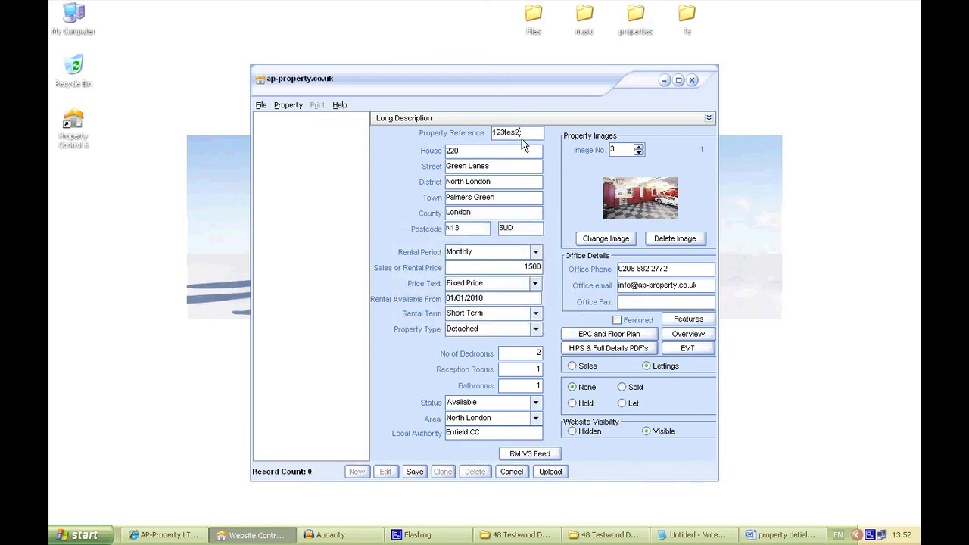